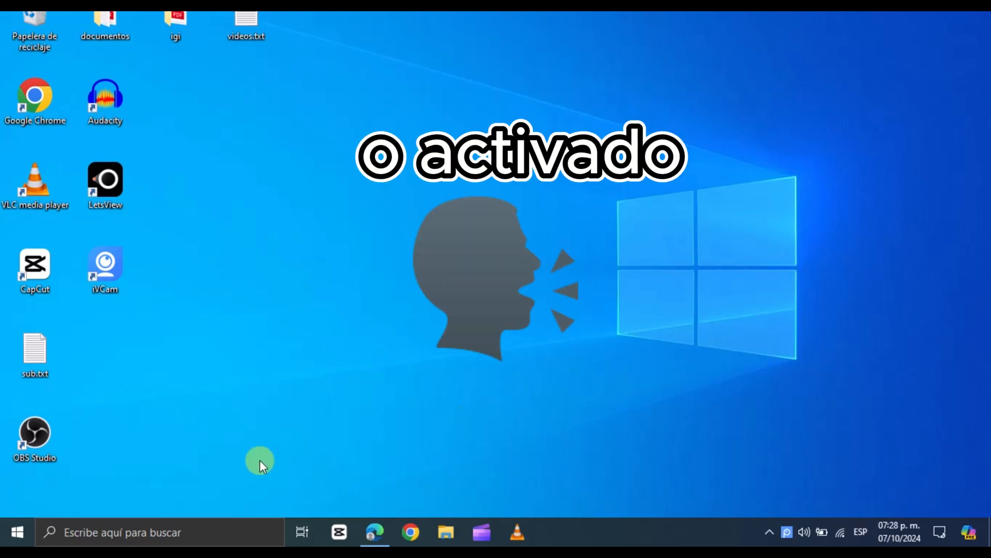
Search Windows for the Add or remove programs settings and open it
{"action": "left_click", "coordinate": [220, 527]}
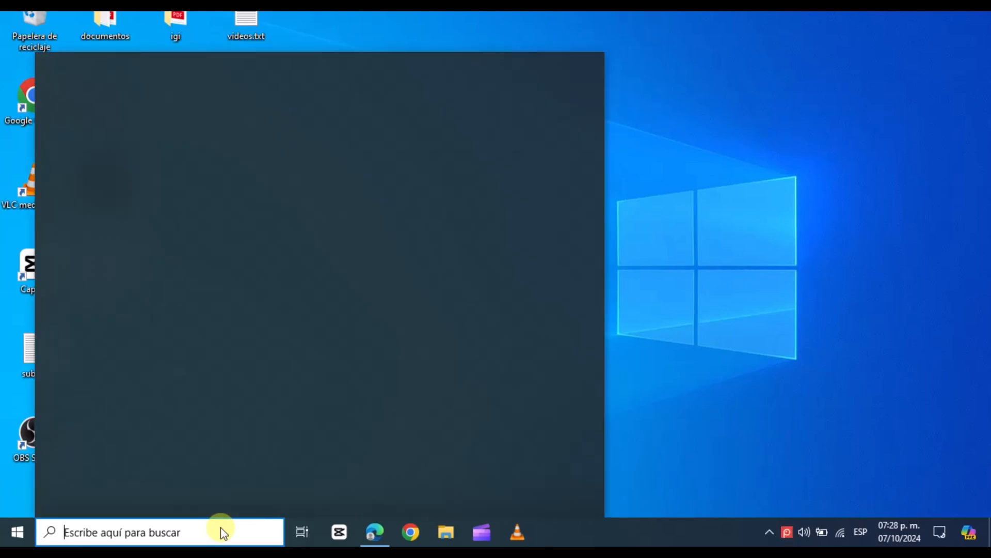
{"action": "type", "text": "pro"}
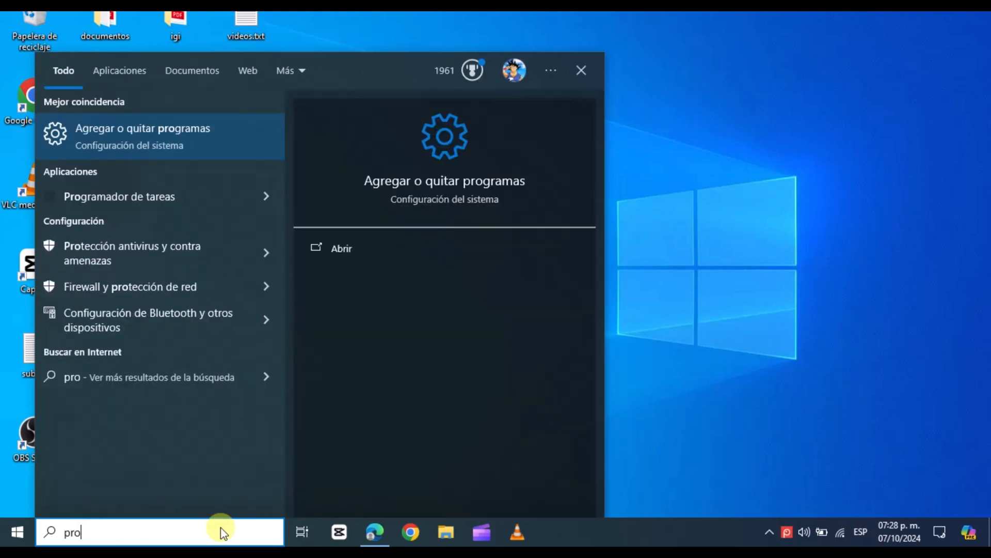
{"action": "left_click", "coordinate": [341, 250]}
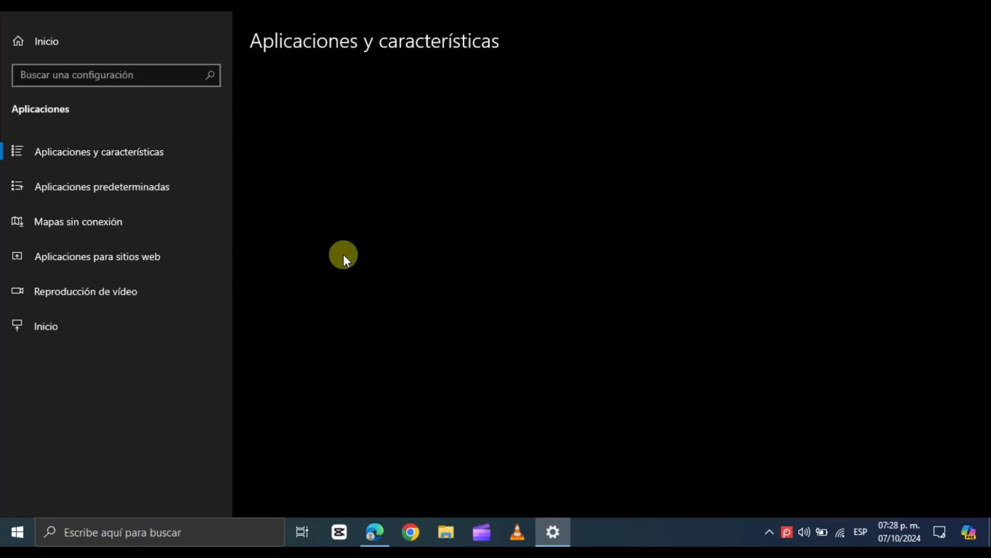
Uninstall the Office app from the installed apps list
{"action": "left_click_drag", "start_coordinate": [986, 83], "coordinate": [967, 339]}
{"action": "left_click", "coordinate": [461, 311]}
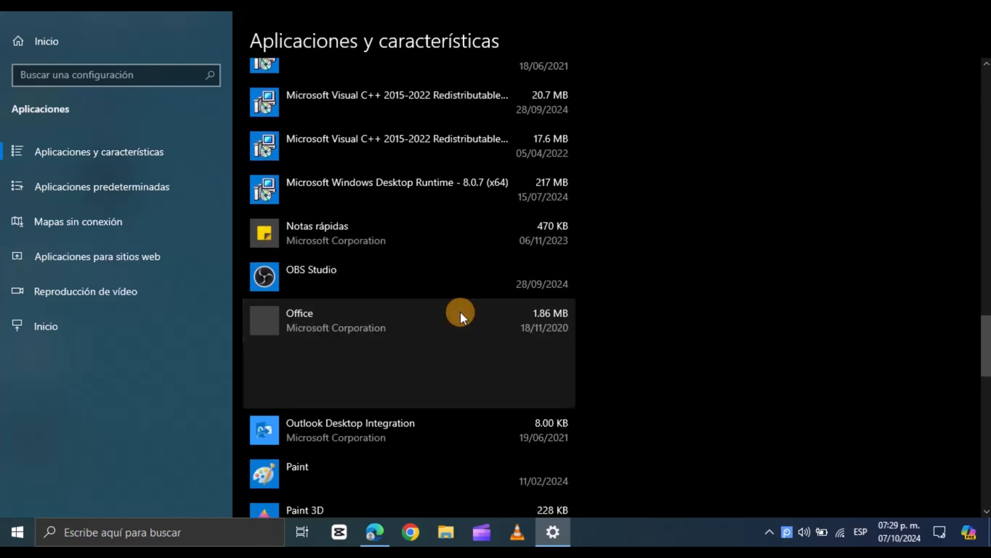
{"action": "left_click", "coordinate": [516, 390]}
{"action": "left_click", "coordinate": [577, 357]}
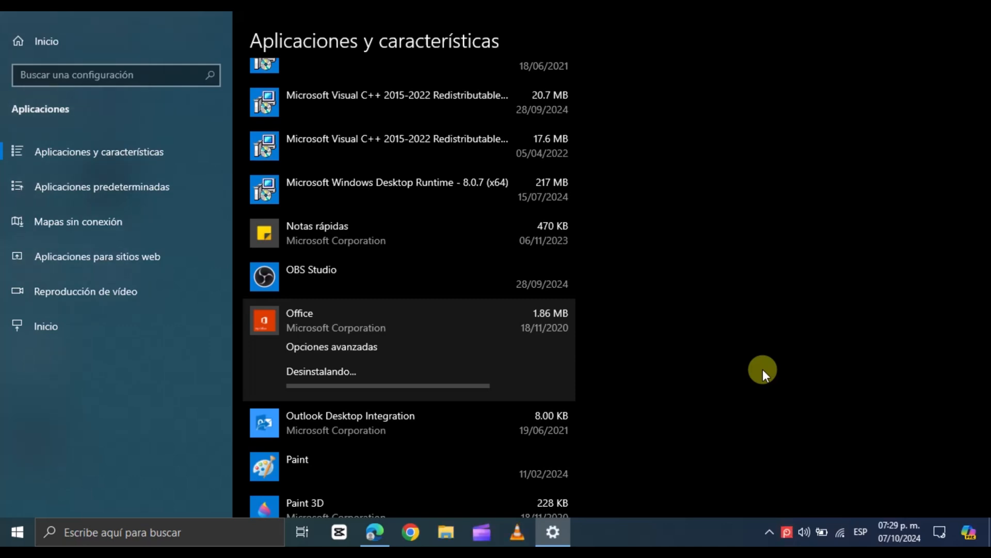
Uninstall Microsoft 365 - es-es from the installed apps list
{"action": "left_click_drag", "start_coordinate": [987, 360], "coordinate": [987, 280]}
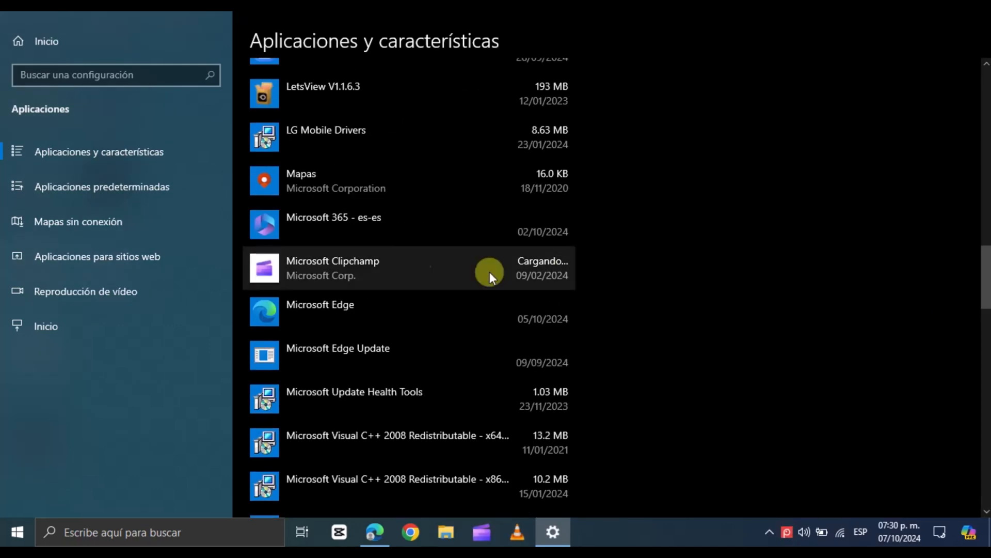
{"action": "left_click", "coordinate": [376, 230]}
{"action": "left_click", "coordinate": [532, 288]}
{"action": "left_click", "coordinate": [579, 247]}
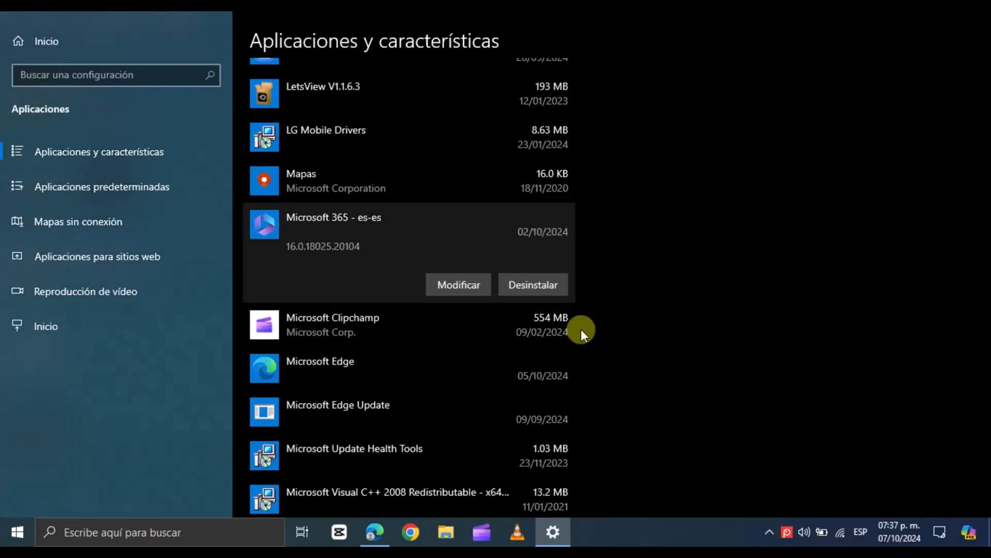
{"action": "scroll", "coordinate": [931, 199], "scroll_direction": "up", "scroll_amount": 10}
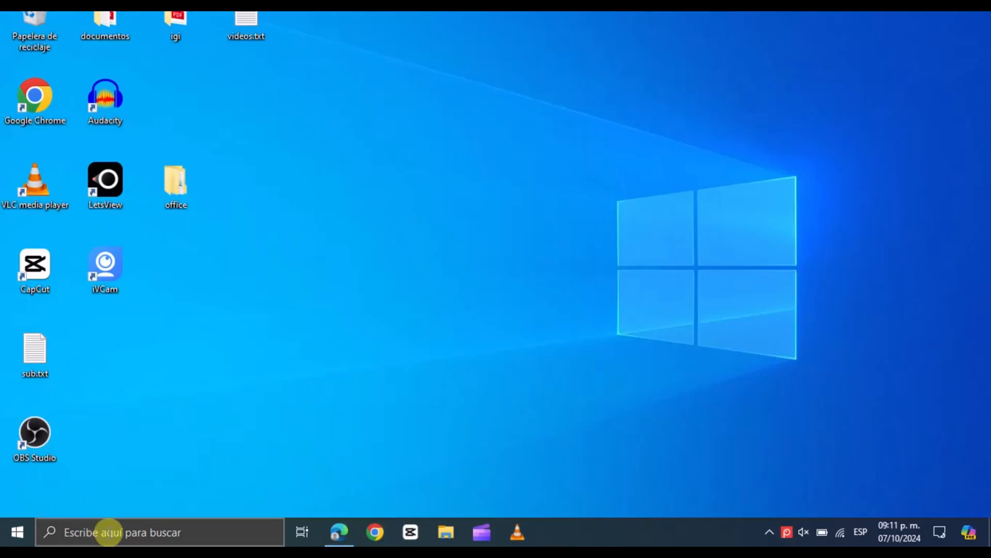
Open the Microsoft 365 Apps admin center from the config office search results and create a new configuration without signing in
{"action": "left_click", "coordinate": [342, 521]}
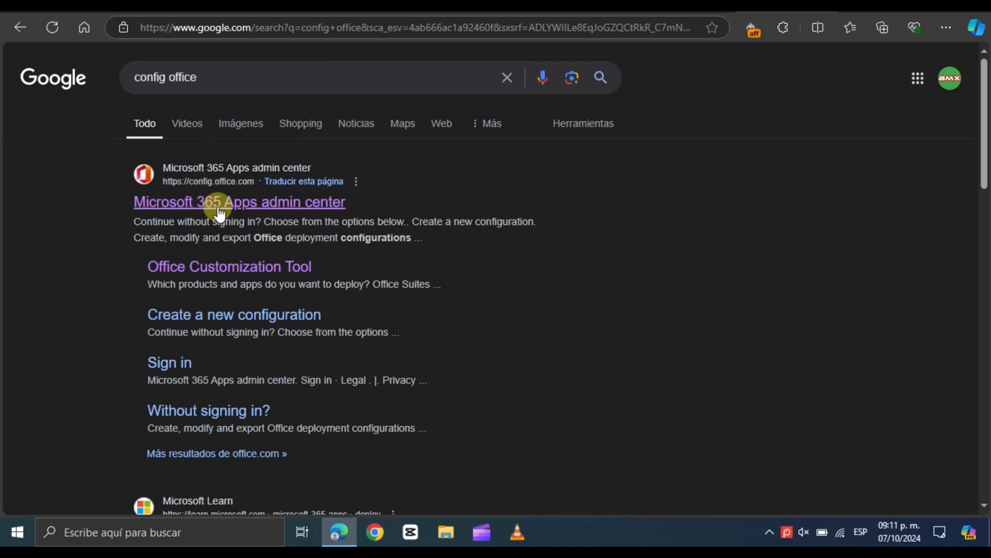
{"action": "left_click", "coordinate": [260, 207]}
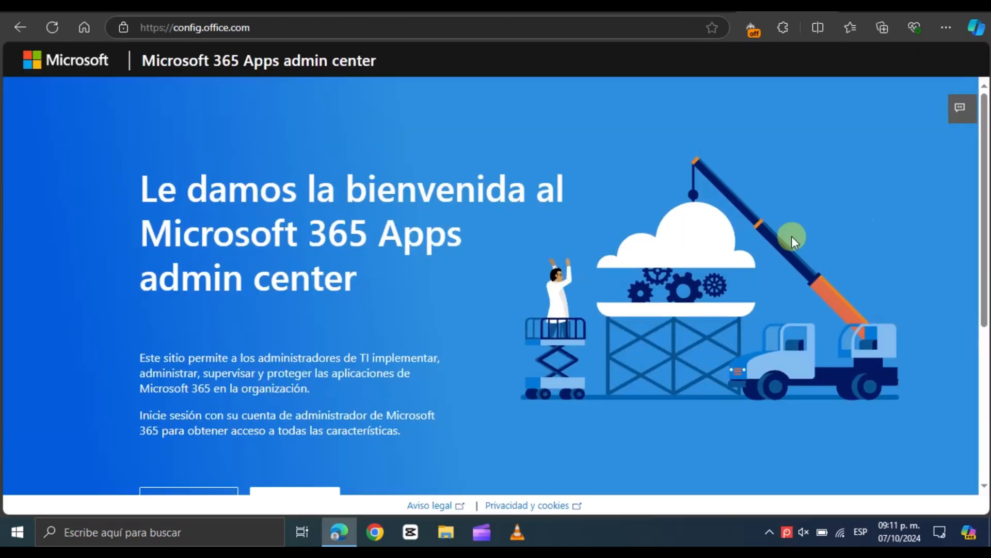
{"action": "left_click_drag", "start_coordinate": [979, 217], "coordinate": [981, 420]}
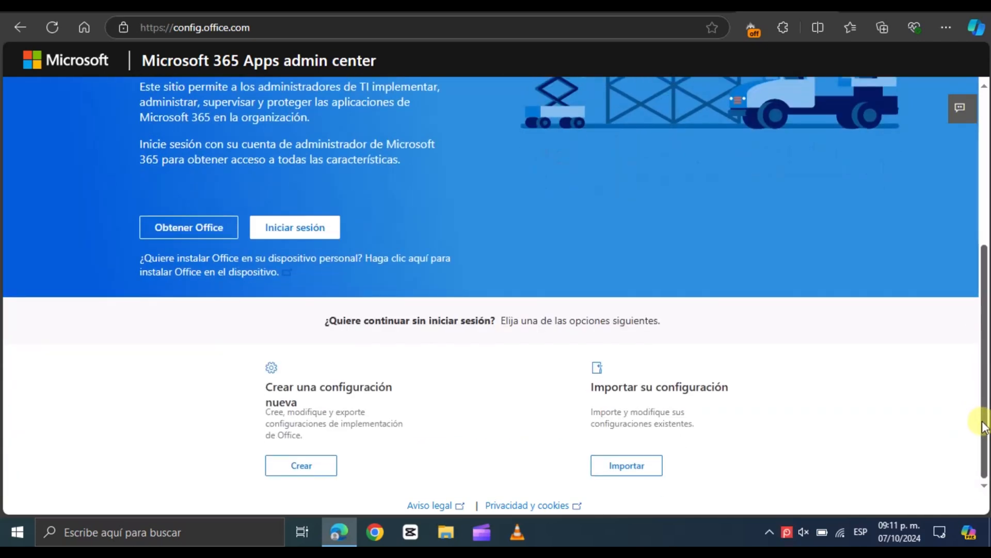
{"action": "left_click", "coordinate": [304, 471]}
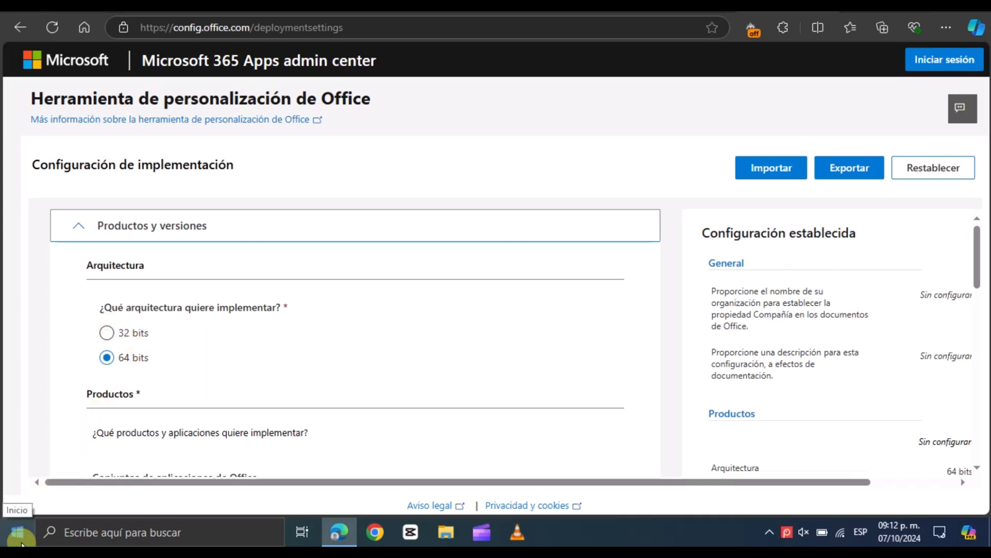
Check the system type in the System About page
{"action": "right_click", "coordinate": [20, 535]}
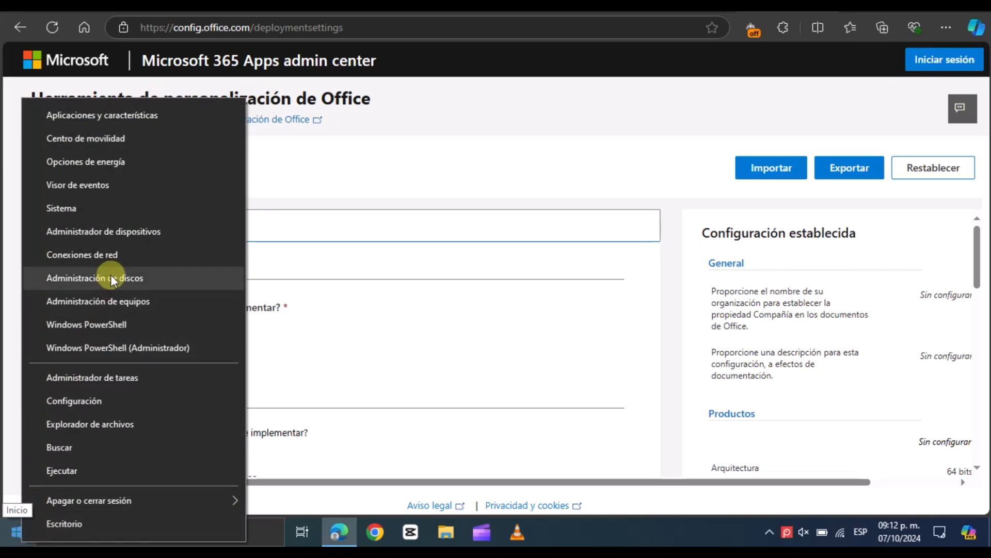
{"action": "left_click", "coordinate": [89, 215]}
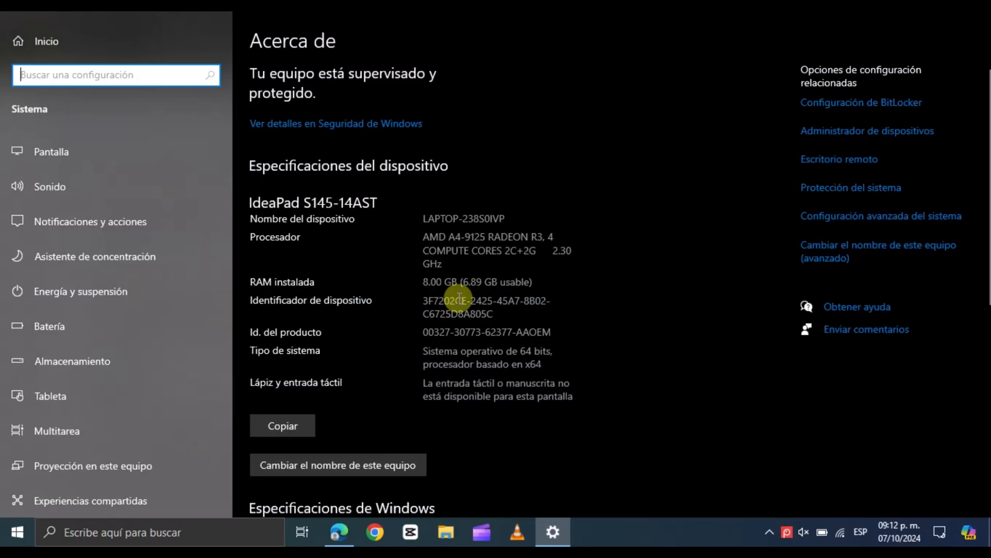
{"action": "left_click_drag", "start_coordinate": [550, 364], "coordinate": [404, 351]}
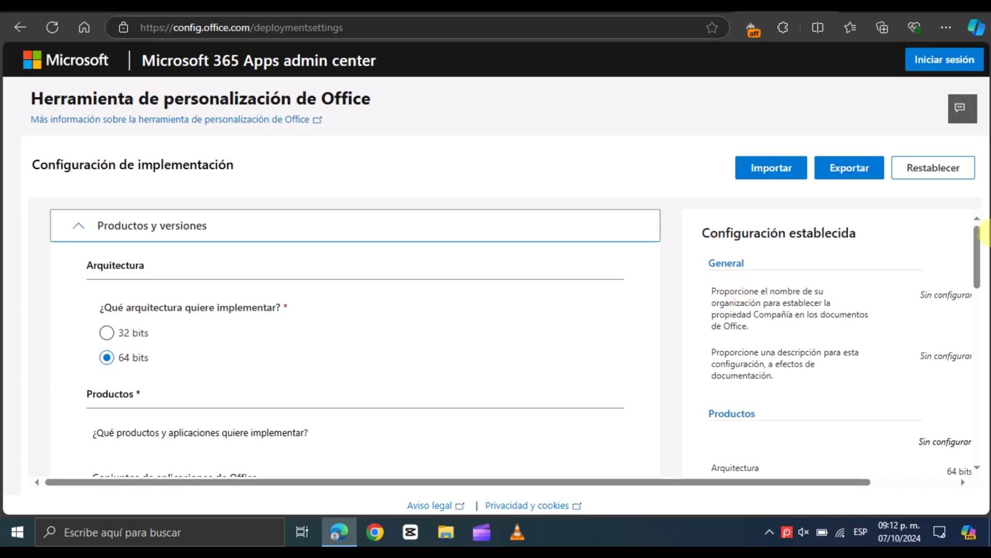
Choose Office LTSC Professional Plus 2021: licencia por volumen as the Office suite product
{"action": "left_click_drag", "start_coordinate": [981, 253], "coordinate": [973, 295]}
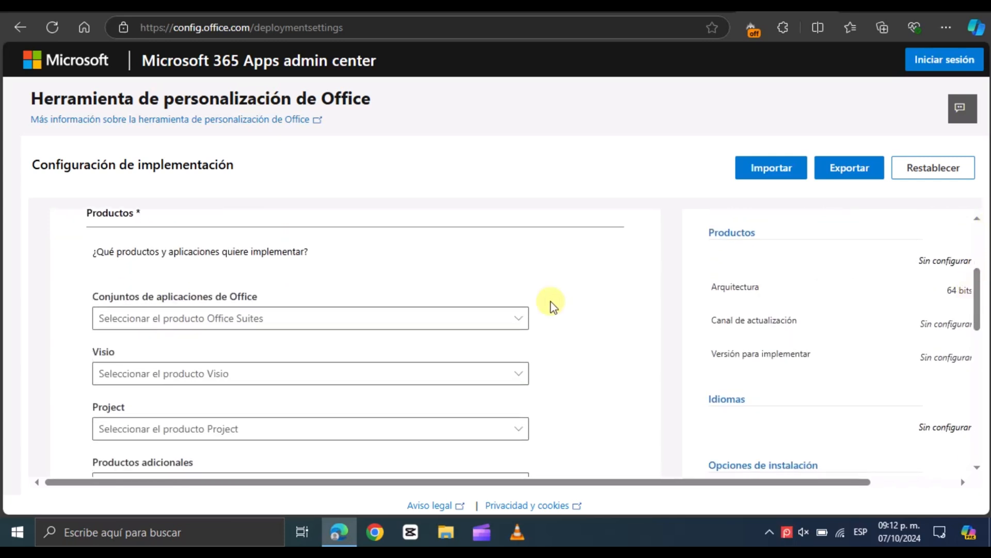
{"action": "left_click", "coordinate": [527, 323]}
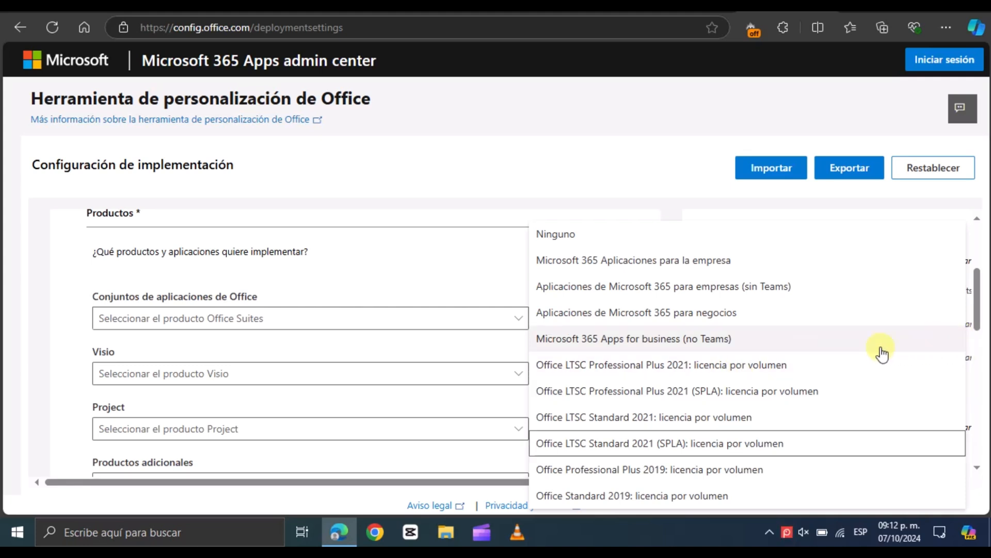
{"action": "left_click", "coordinate": [783, 363]}
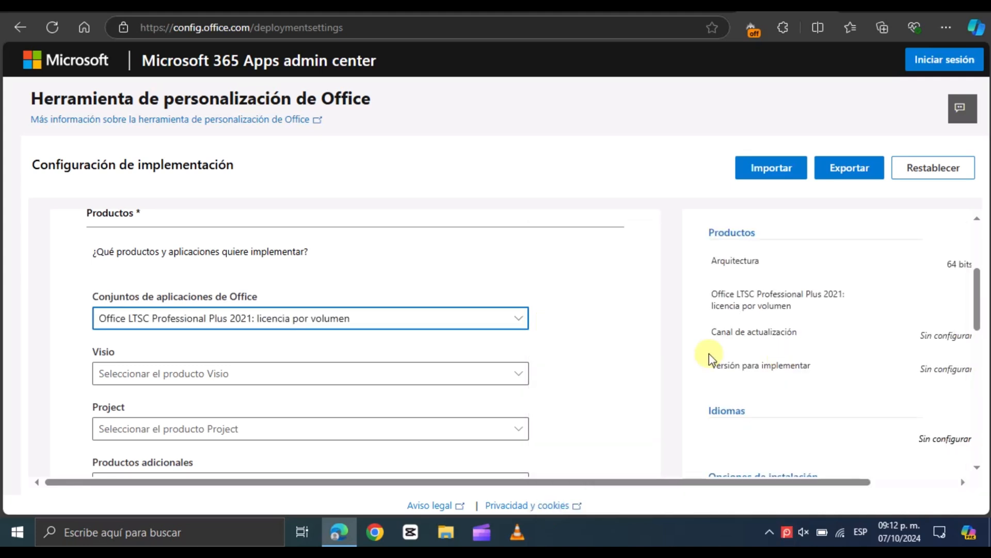
Review the Visio, update channel and version options without changing them
{"action": "left_click", "coordinate": [516, 372]}
{"action": "left_click", "coordinate": [515, 372]}
{"action": "left_click_drag", "start_coordinate": [979, 317], "coordinate": [976, 365]}
{"action": "left_click", "coordinate": [519, 291]}
{"action": "left_click", "coordinate": [519, 293]}
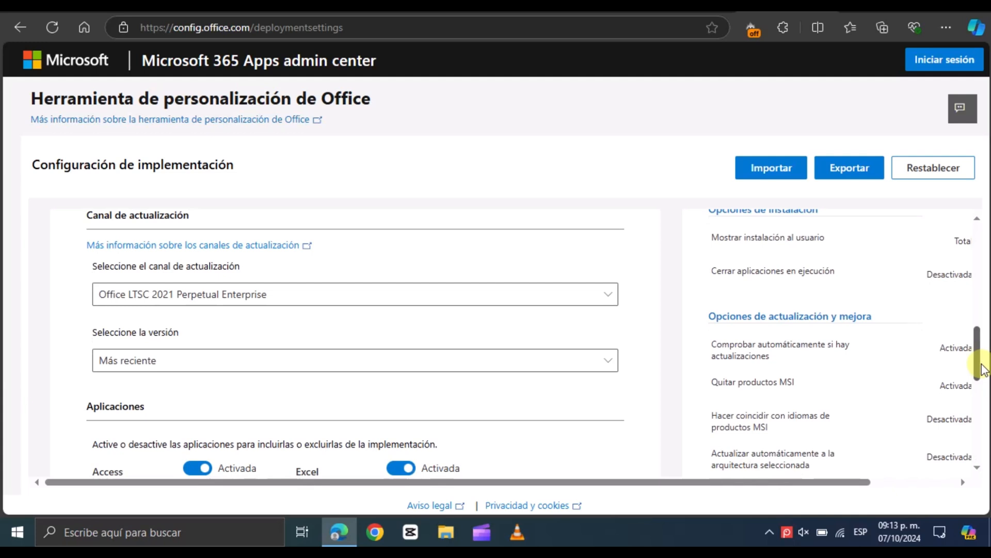
{"action": "left_click", "coordinate": [214, 363]}
{"action": "left_click", "coordinate": [212, 361]}
{"action": "left_click", "coordinate": [615, 296]}
{"action": "left_click", "coordinate": [616, 296]}
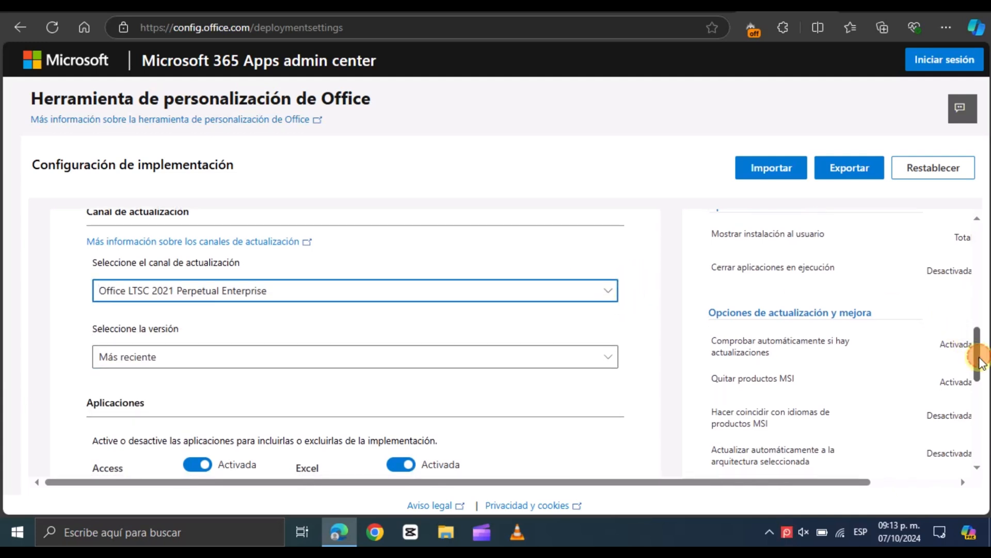
Exclude OneDrive Desktop, Publisher and Outlook from the applications to deploy
{"action": "left_click_drag", "start_coordinate": [980, 362], "coordinate": [978, 395]}
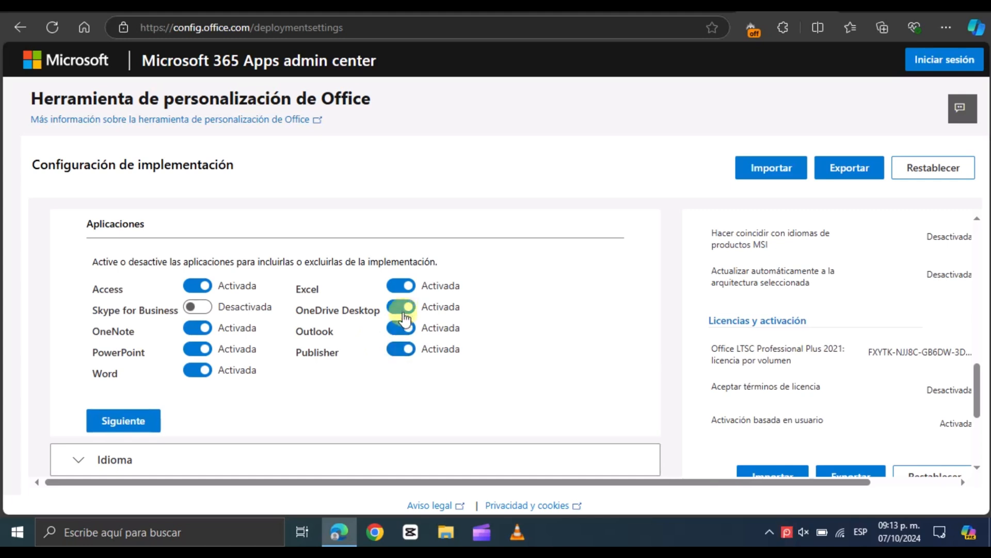
{"action": "left_click", "coordinate": [405, 309]}
{"action": "left_click", "coordinate": [408, 350]}
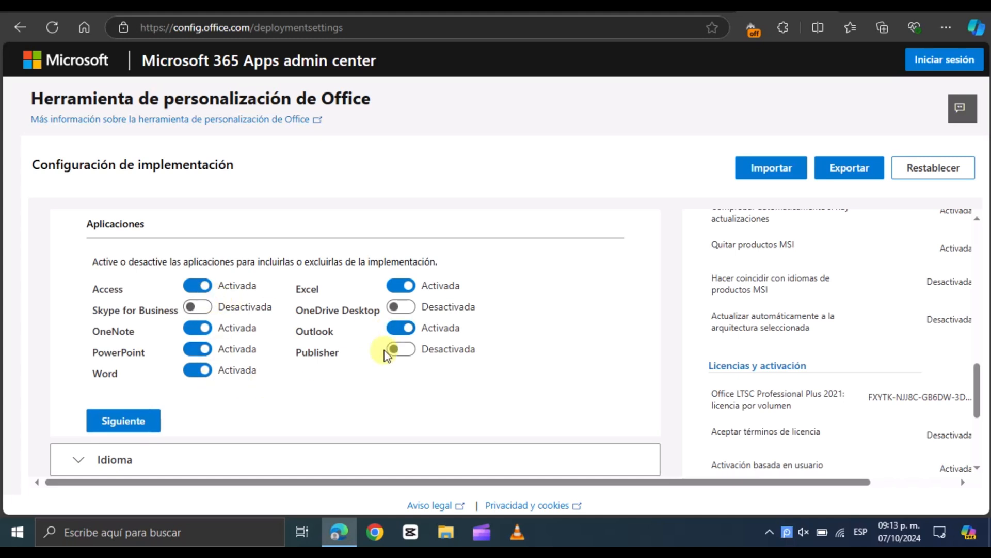
{"action": "left_click", "coordinate": [391, 335]}
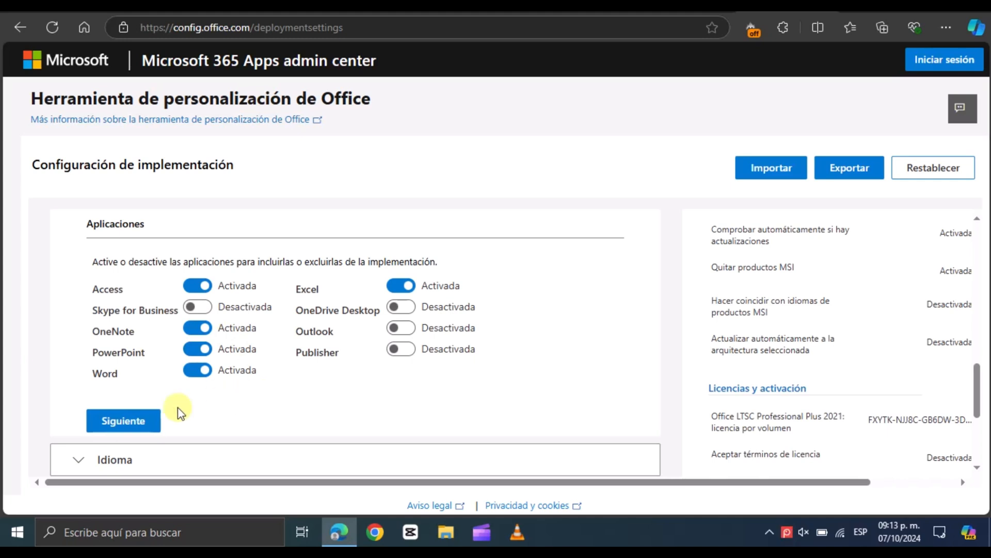
Continue to the language section and set the primary language to Español (México)
{"action": "left_click", "coordinate": [150, 419]}
{"action": "left_click", "coordinate": [159, 377]}
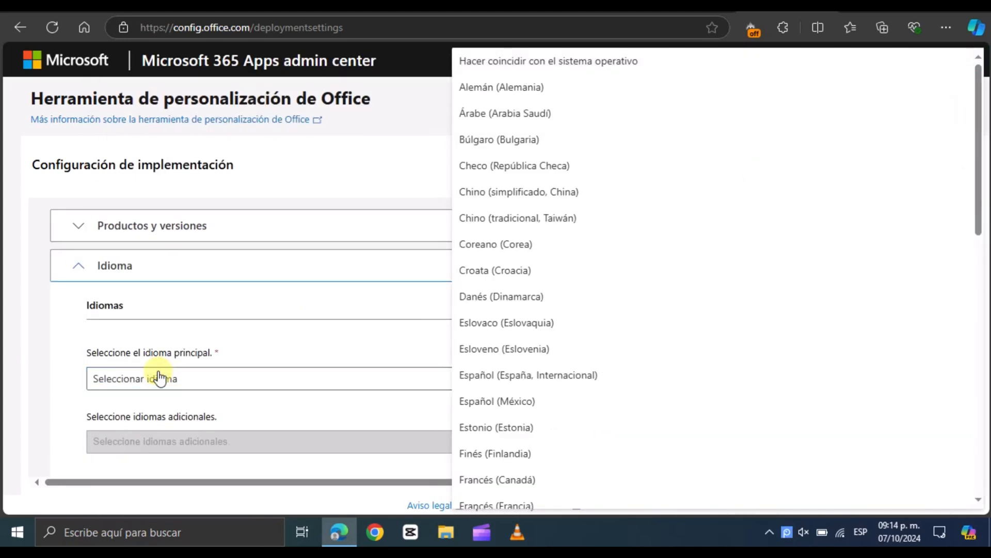
{"action": "left_click", "coordinate": [570, 411]}
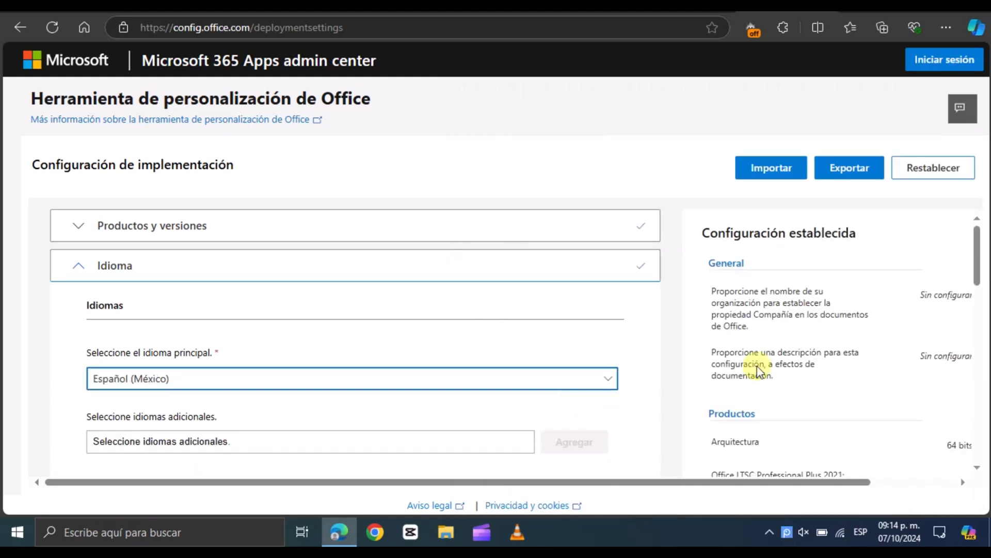
Keep the default installation options and continue to the update section
{"action": "left_click_drag", "start_coordinate": [980, 250], "coordinate": [974, 323]}
{"action": "left_click_drag", "start_coordinate": [974, 268], "coordinate": [971, 289]}
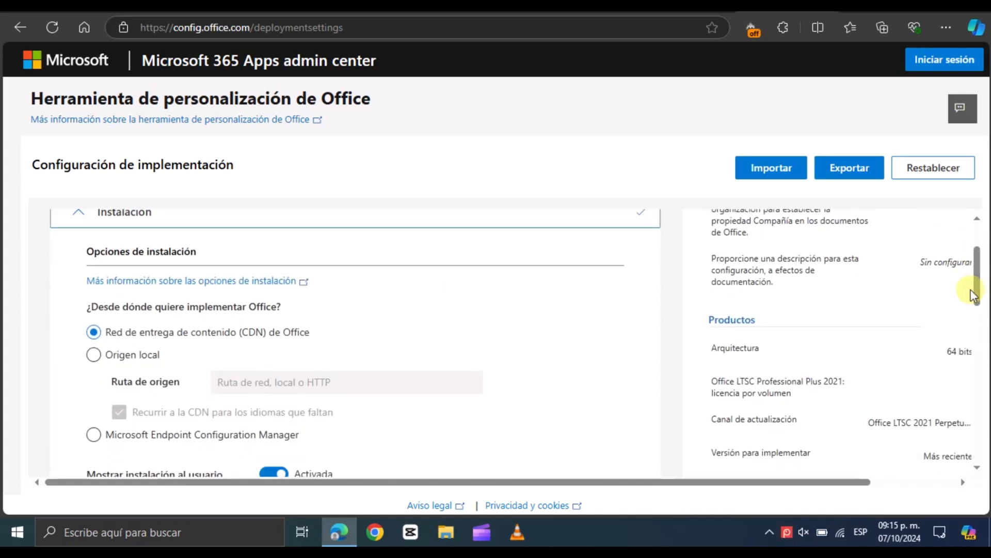
{"action": "left_click_drag", "start_coordinate": [971, 289], "coordinate": [974, 325]}
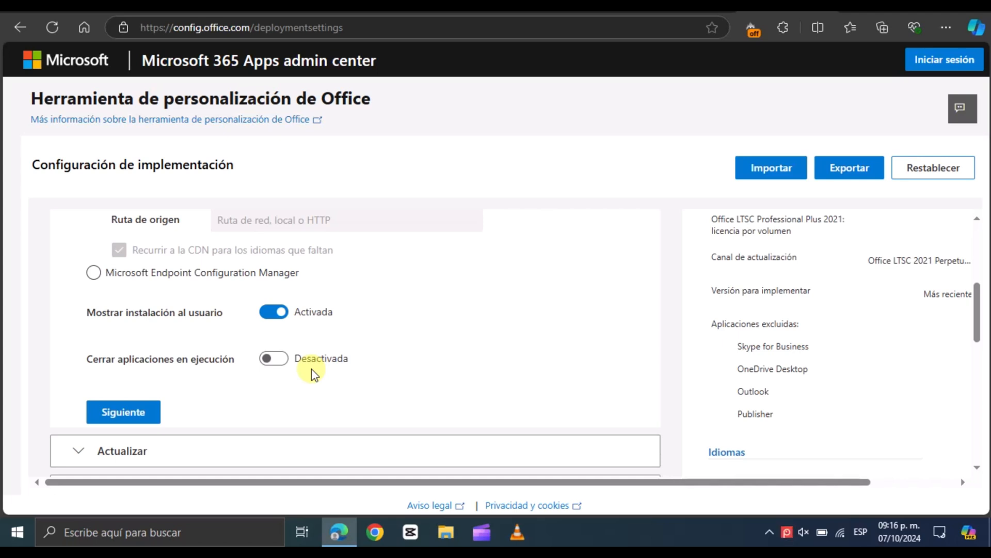
{"action": "left_click", "coordinate": [151, 412]}
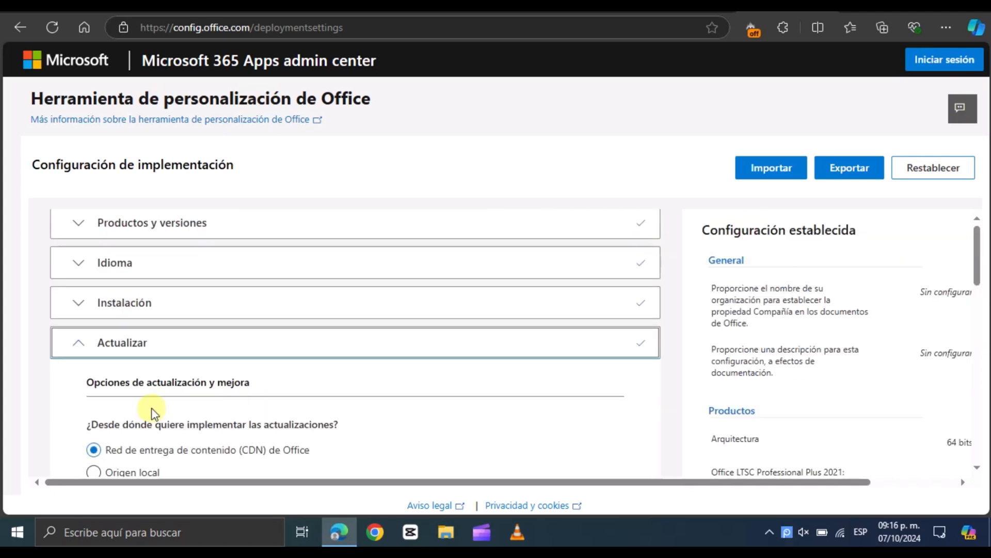
Advance through the update and licensing sections to the General section with their defaults
{"action": "left_click_drag", "start_coordinate": [976, 258], "coordinate": [959, 445]}
{"action": "left_click", "coordinate": [153, 278]}
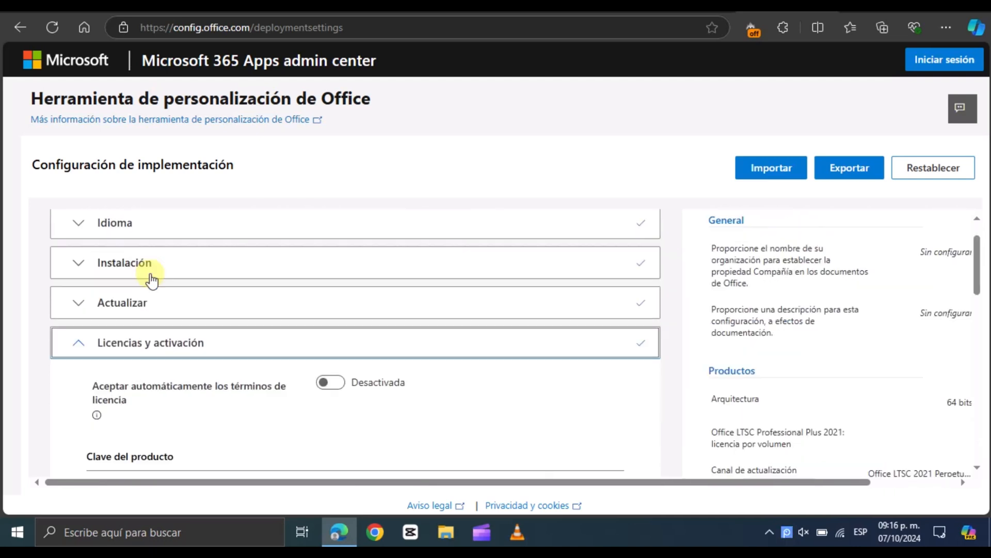
{"action": "left_click_drag", "start_coordinate": [974, 274], "coordinate": [979, 341]}
{"action": "scroll", "coordinate": [699, 311], "scroll_direction": "down", "scroll_amount": 5}
{"action": "left_click", "coordinate": [135, 301]}
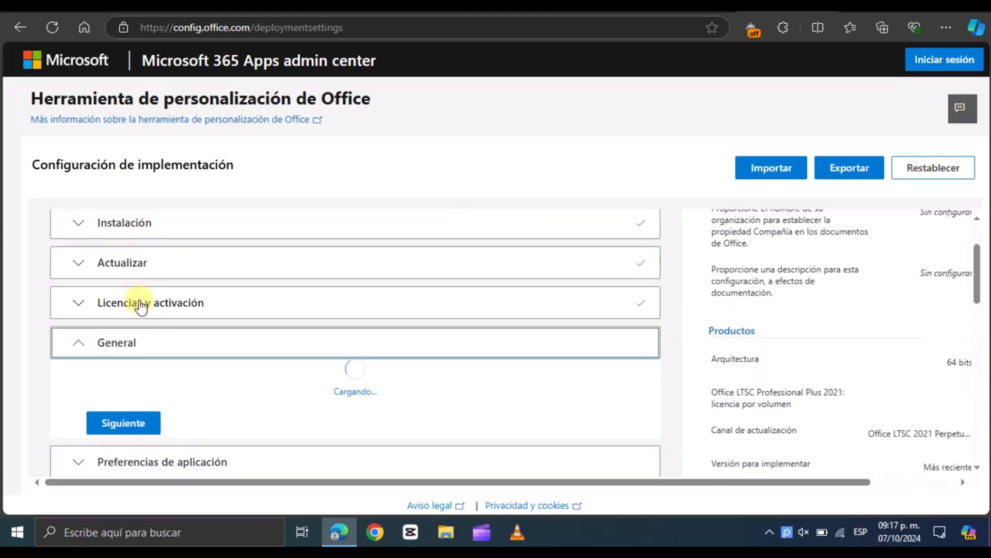
Start the export and set the default file format to Office Open XML formats
{"action": "left_click", "coordinate": [850, 181]}
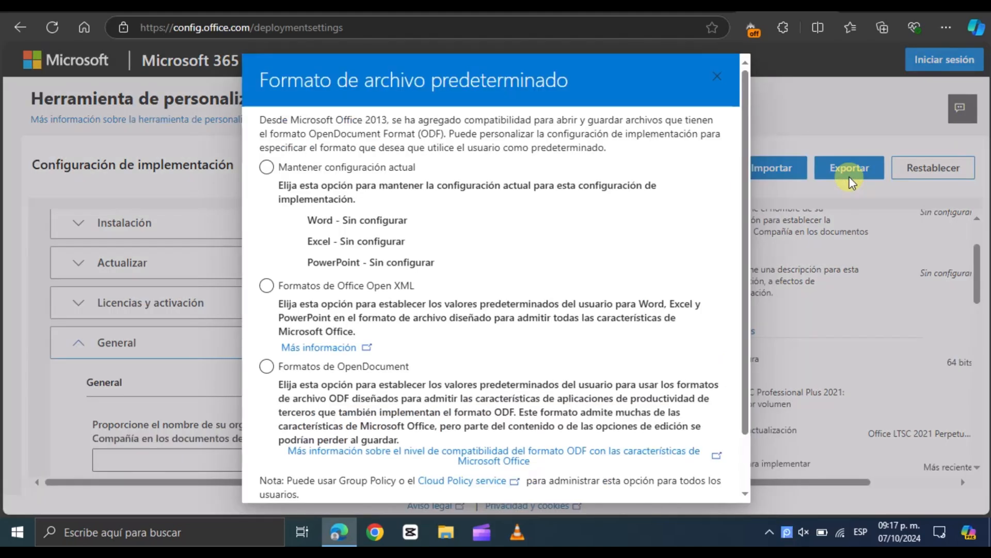
{"action": "left_click", "coordinate": [267, 285]}
{"action": "scroll", "coordinate": [752, 412], "scroll_direction": "down", "scroll_amount": 1}
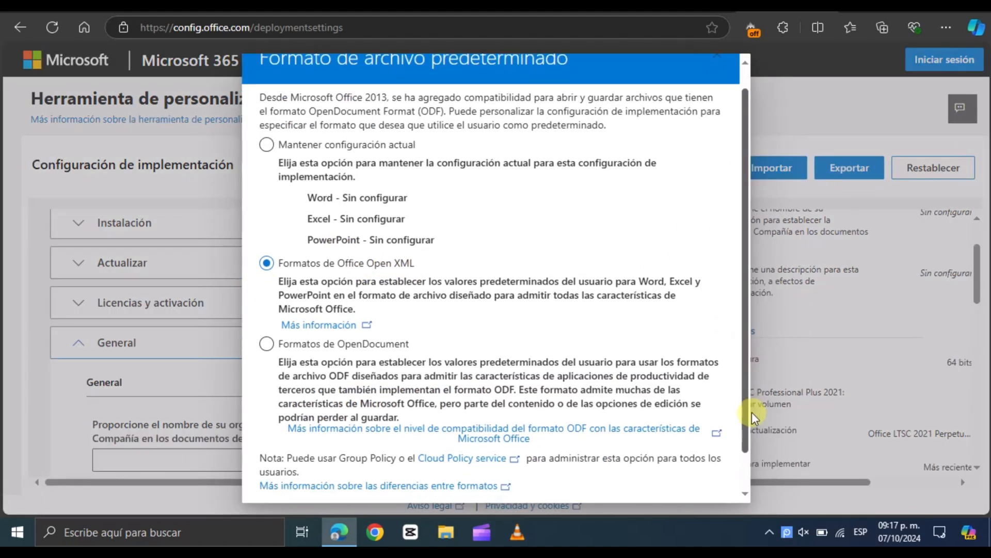
{"action": "scroll", "coordinate": [752, 412], "scroll_direction": "down", "scroll_amount": 1}
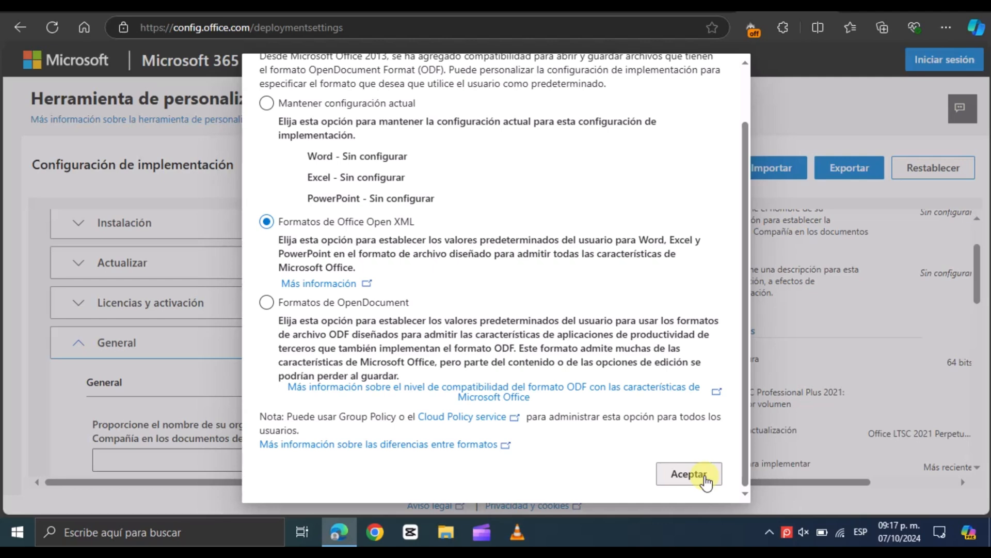
{"action": "left_click", "coordinate": [689, 473]}
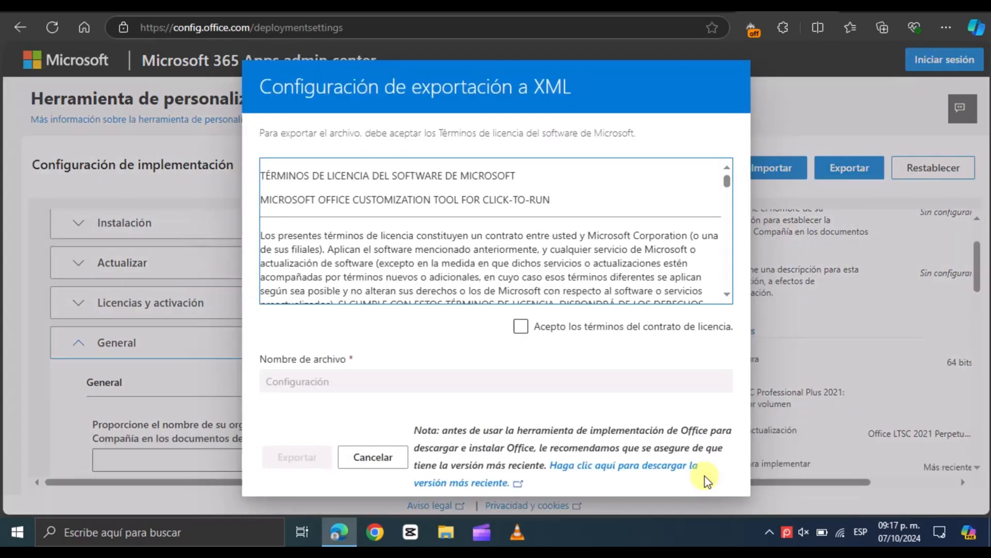
Accept the licence terms and export the configuration XML with the file name Configuración
{"action": "left_click", "coordinate": [529, 324]}
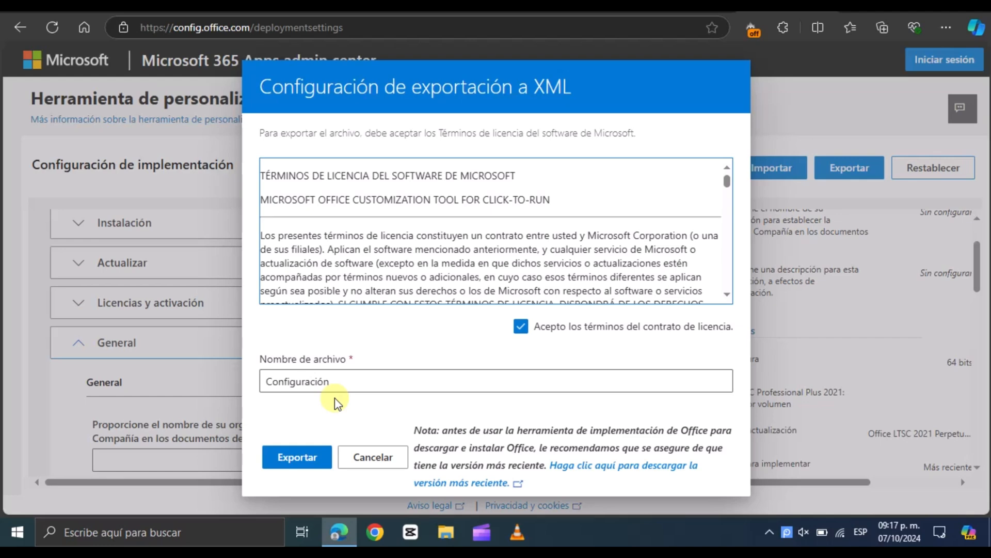
{"action": "left_click", "coordinate": [299, 457]}
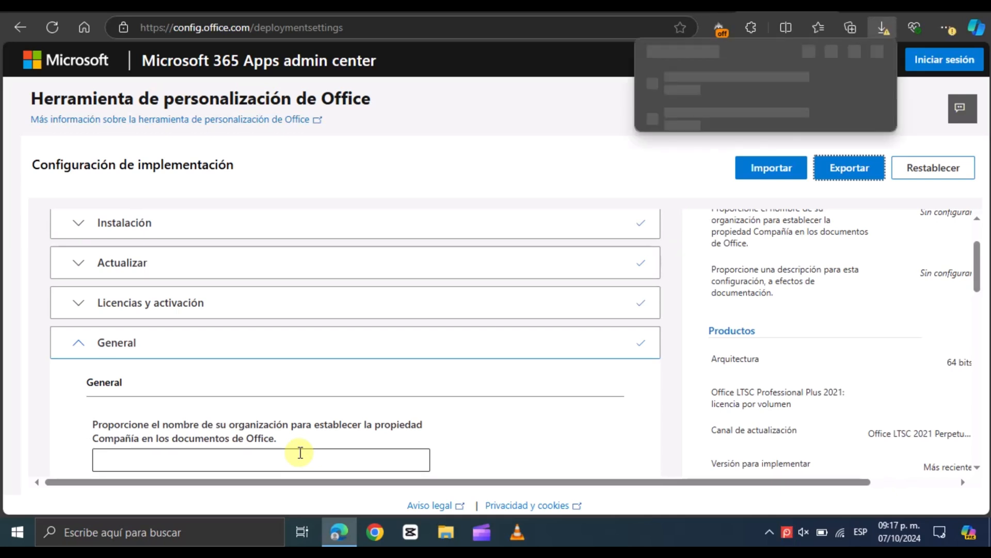
{"action": "left_click", "coordinate": [716, 115]}
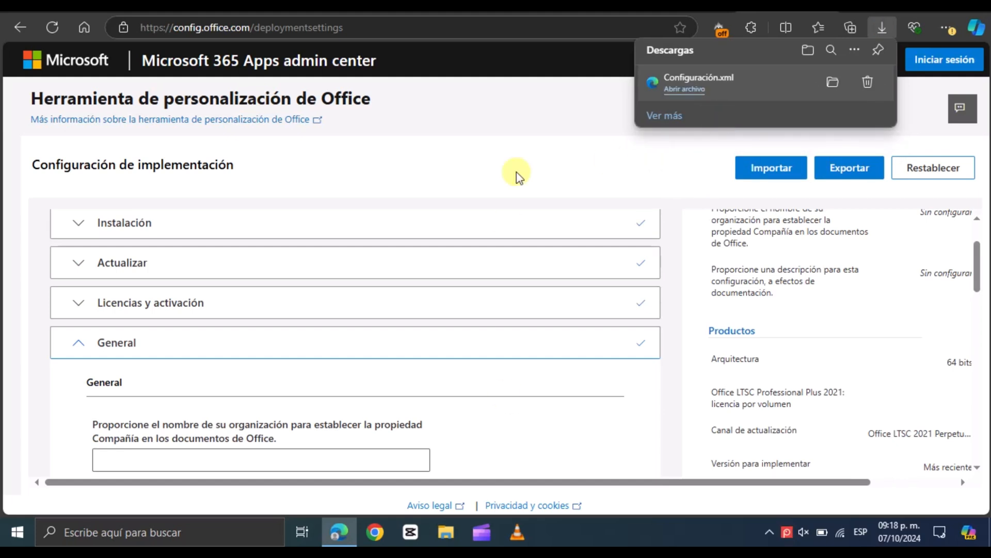
Search the web for "implementar office 2021 ltsc"
{"action": "left_click", "coordinate": [571, 28]}
{"action": "type", "text": "implementar office l"}
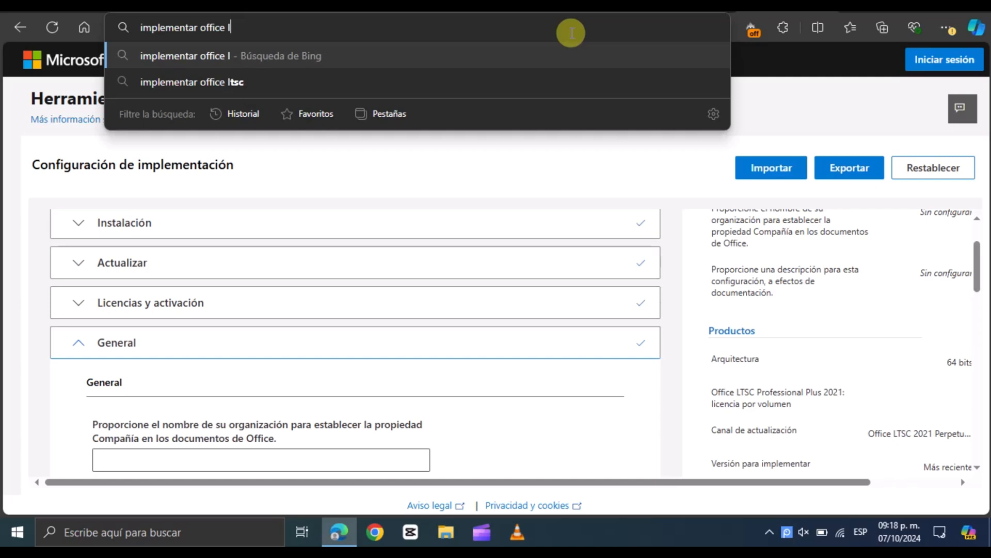
{"action": "key", "text": "BackSpace"}
{"action": "type", "text": "202"}
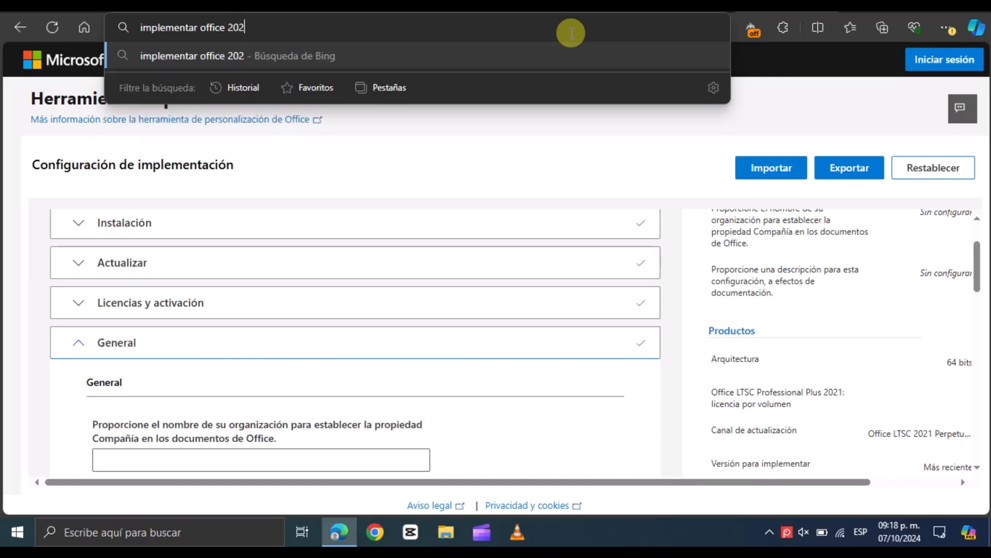
{"action": "type", "text": "1 ltsc"}
{"action": "key", "text": "Return"}
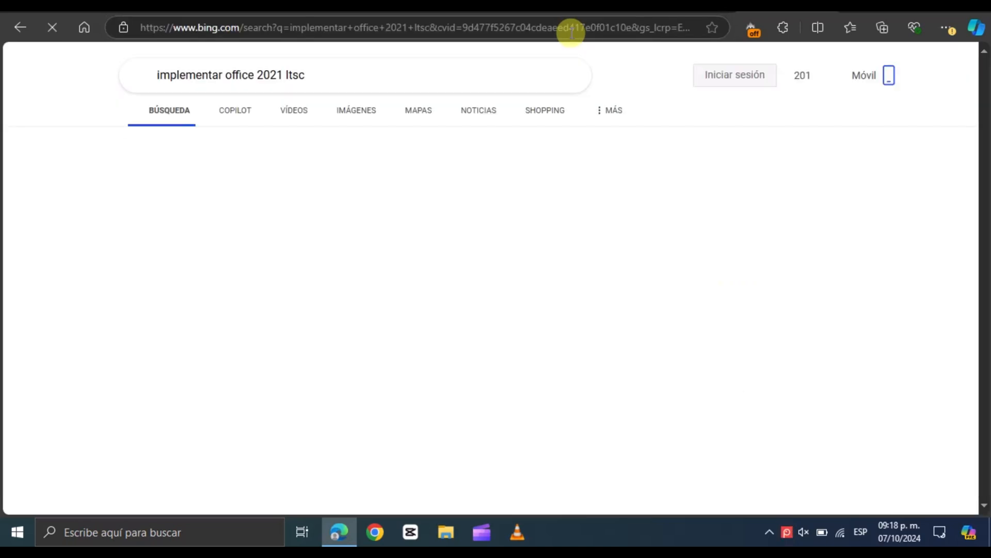
Open the Office LTSC 2021 deployment article and follow its Office Deployment Tool link to the download page in a new tab
{"action": "left_click", "coordinate": [215, 207]}
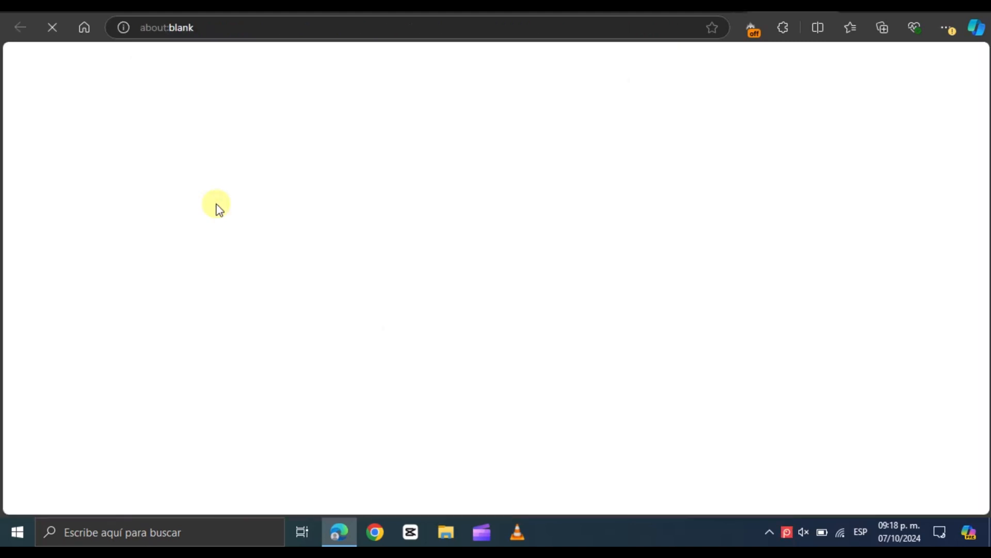
{"action": "left_click", "coordinate": [684, 50]}
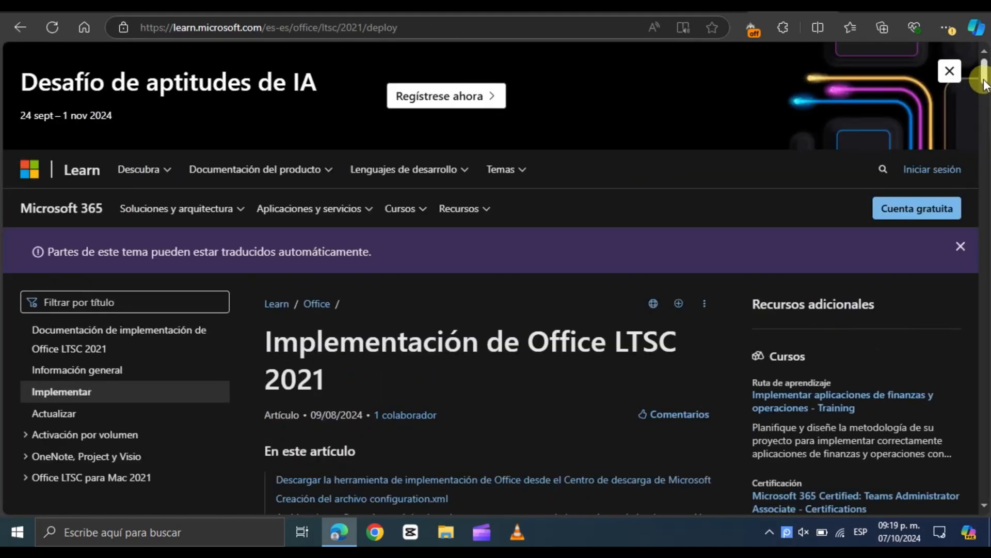
{"action": "left_click_drag", "start_coordinate": [984, 83], "coordinate": [982, 144]}
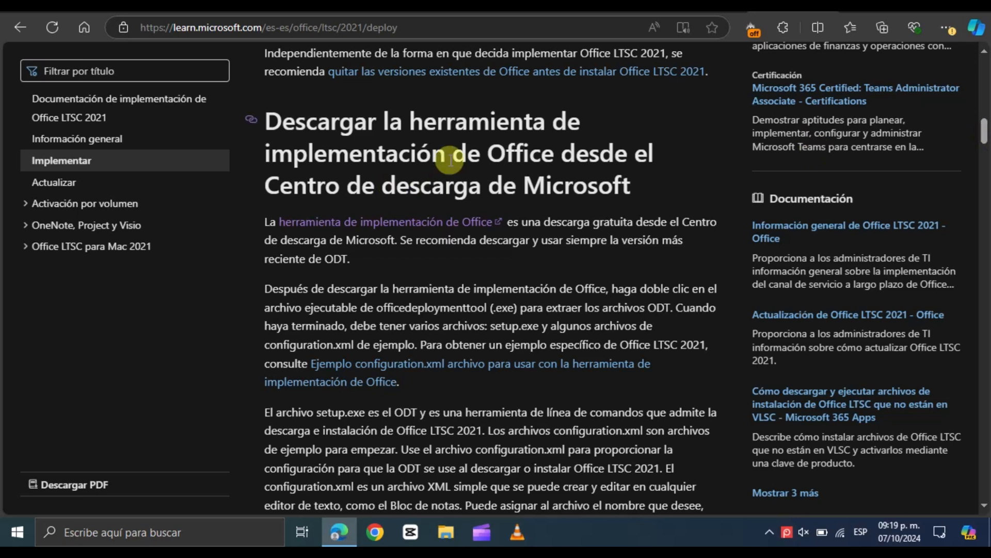
{"action": "right_click", "coordinate": [383, 221]}
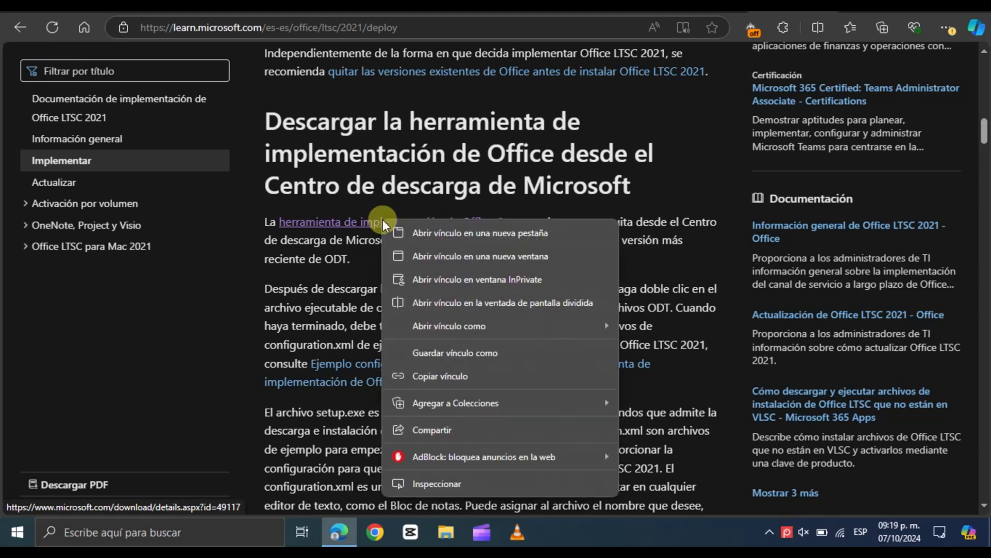
{"action": "left_click", "coordinate": [398, 228]}
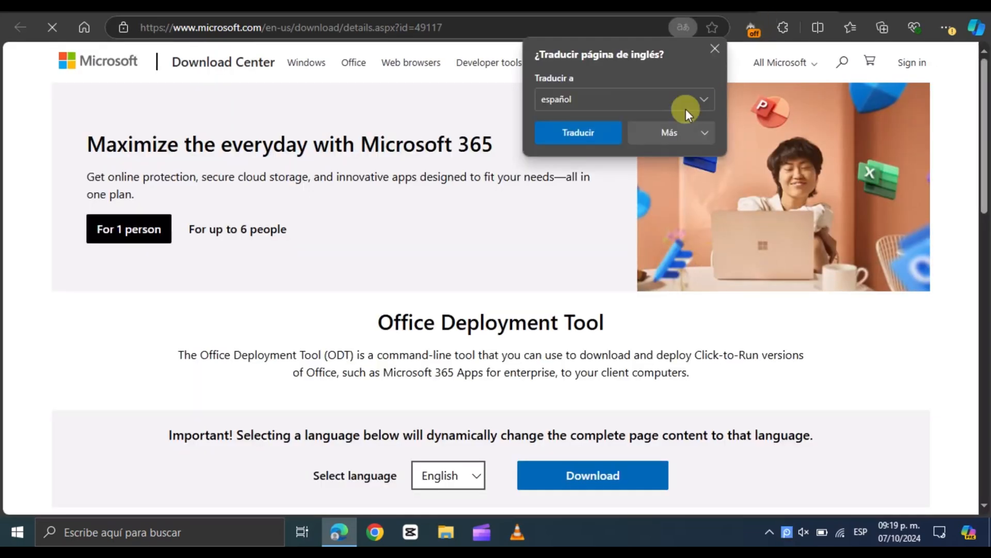
{"action": "left_click", "coordinate": [715, 48]}
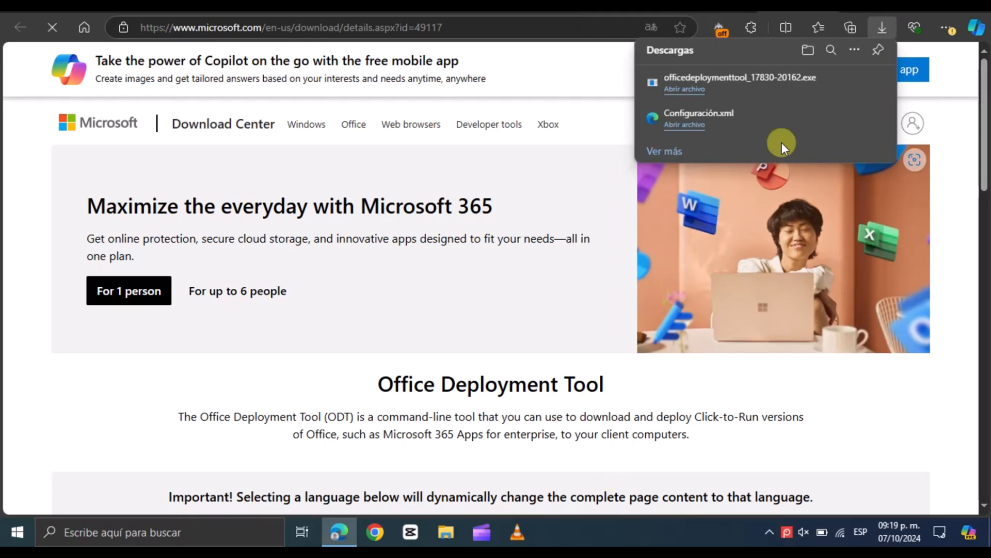
Move the downloaded officedeploymenttool executable and Configuración.xml from Downloads onto the desktop
{"action": "left_click", "coordinate": [448, 532]}
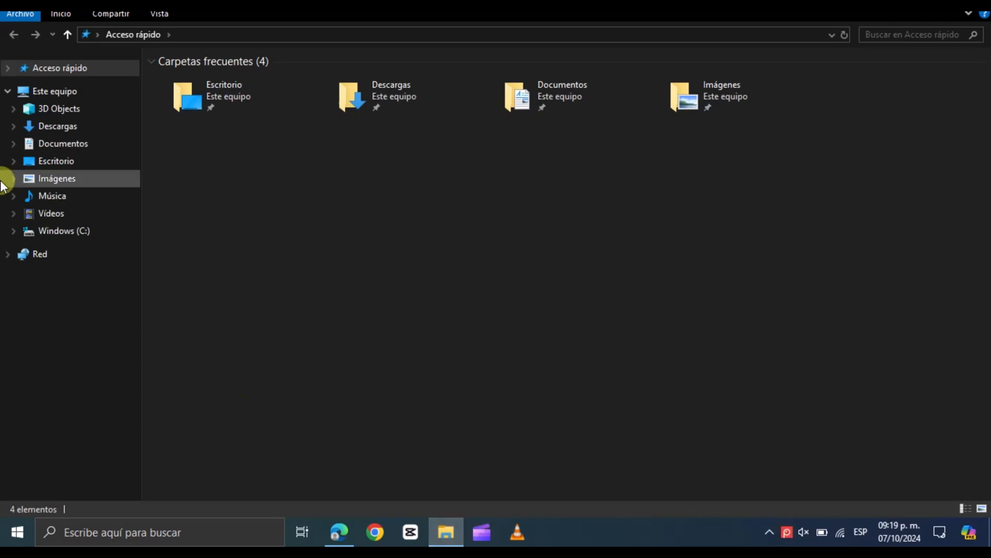
{"action": "left_click", "coordinate": [46, 129]}
{"action": "left_click", "coordinate": [206, 132]}
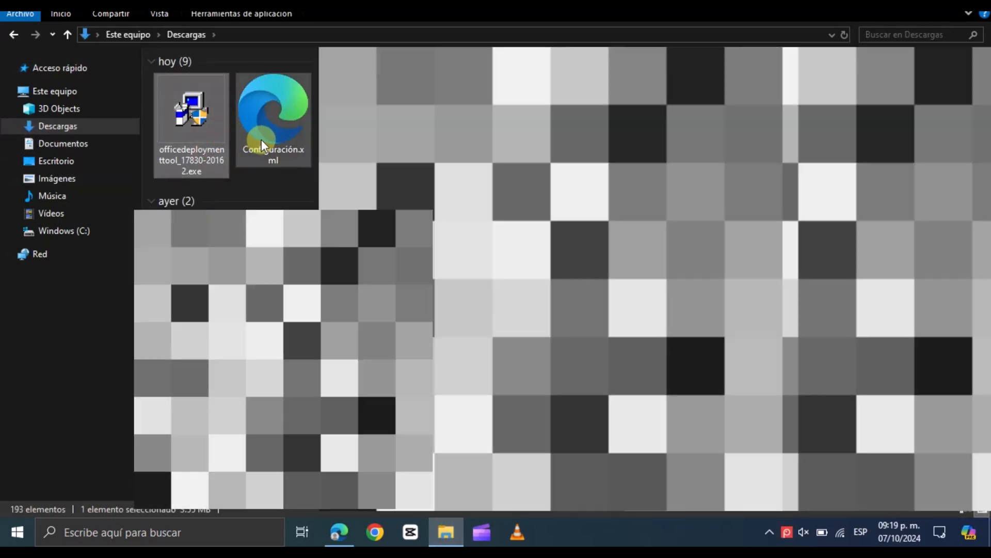
{"action": "left_click", "coordinate": [261, 139], "text": "ctrl"}
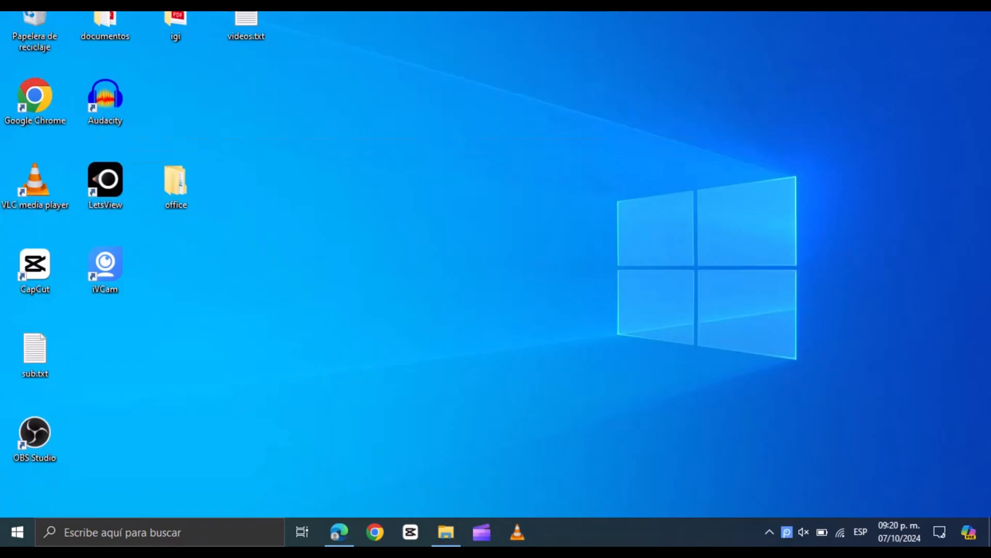
{"action": "right_click", "coordinate": [304, 327]}
{"action": "left_click", "coordinate": [345, 385]}
Delete the old office folder on the desktop and create a new folder named office
{"action": "left_click", "coordinate": [175, 193]}
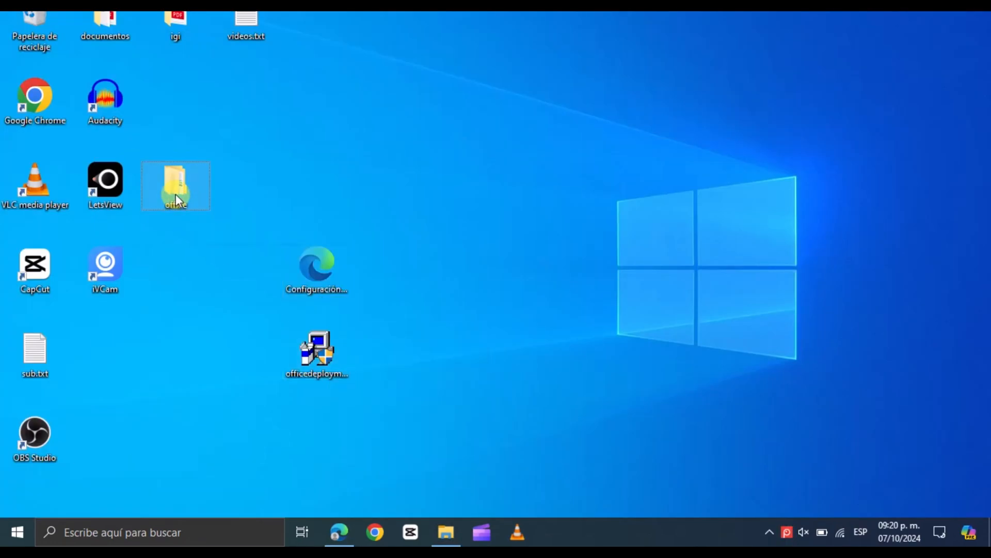
{"action": "key", "text": "Delete"}
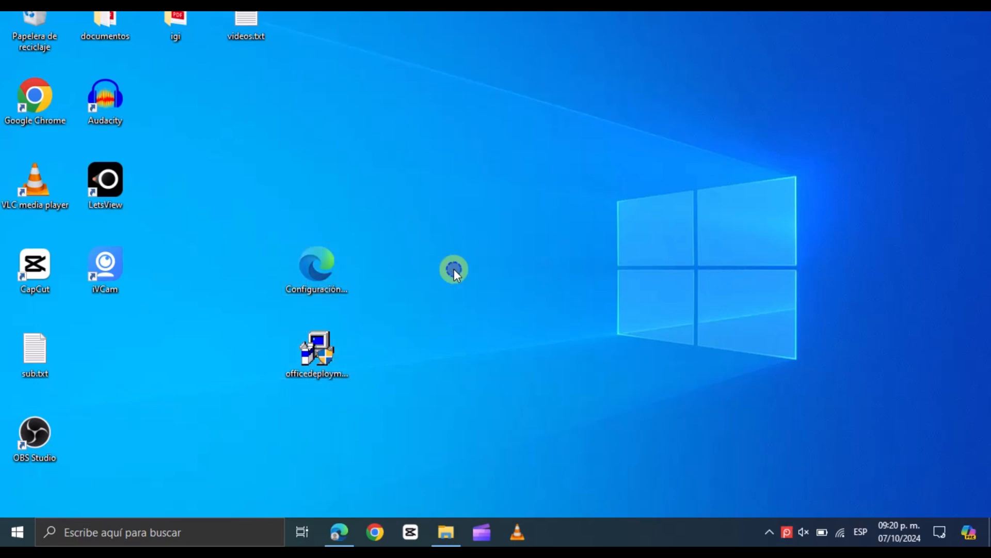
{"action": "right_click", "coordinate": [454, 269]}
{"action": "mouse_move", "coordinate": [529, 384]}
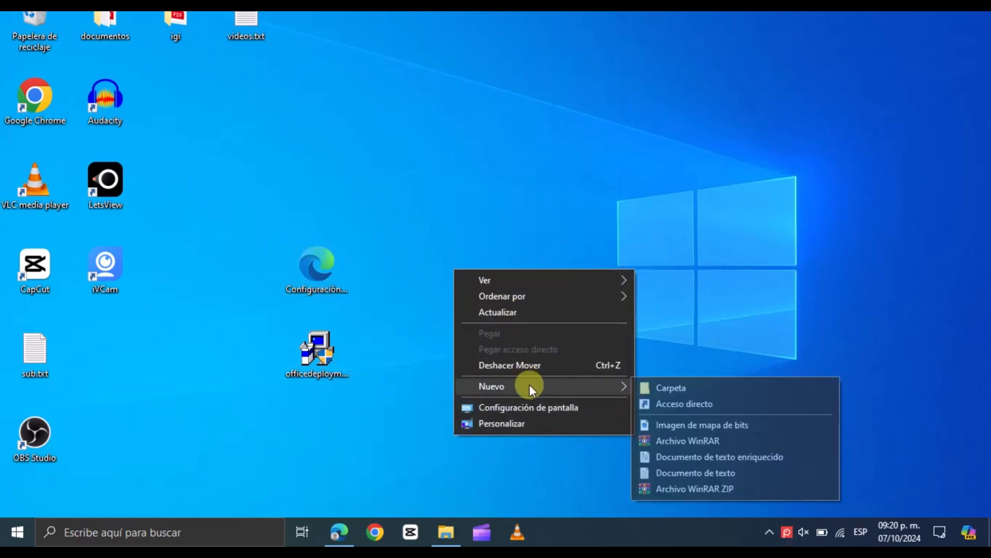
{"action": "left_click", "coordinate": [664, 383]}
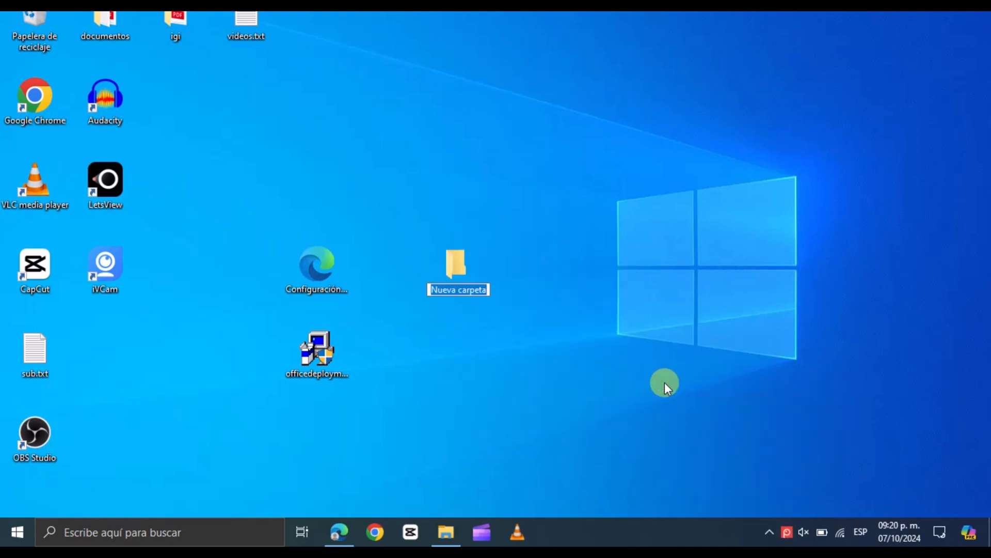
{"action": "type", "text": "office"}
{"action": "left_click", "coordinate": [482, 373]}
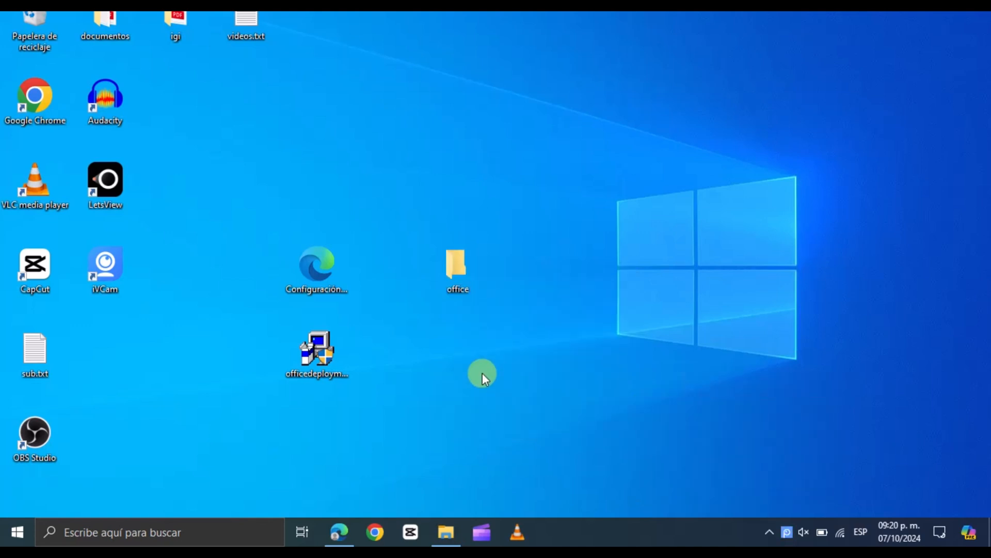
Move Configuración.xml into the office folder
{"action": "left_click", "coordinate": [299, 263]}
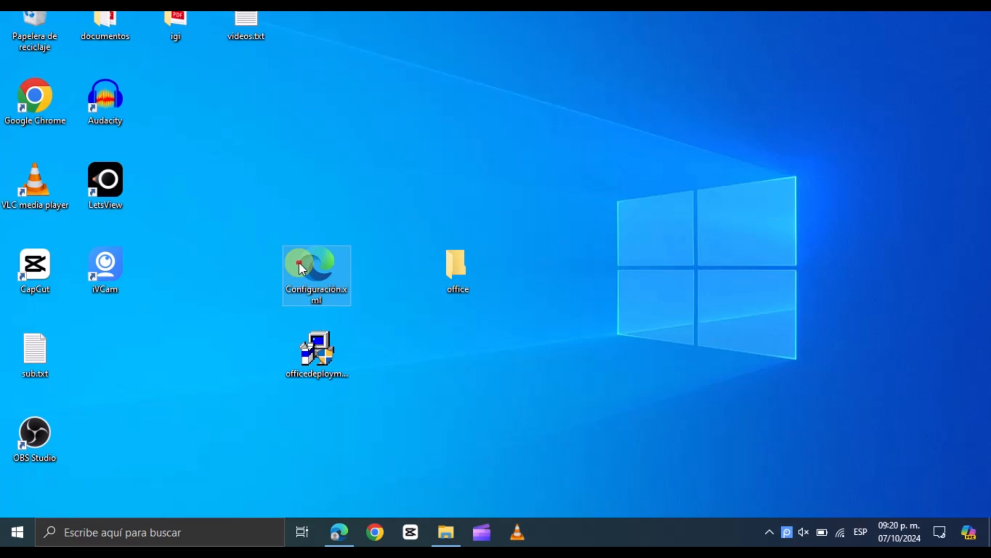
{"action": "left_click_drag", "start_coordinate": [299, 264], "coordinate": [445, 268]}
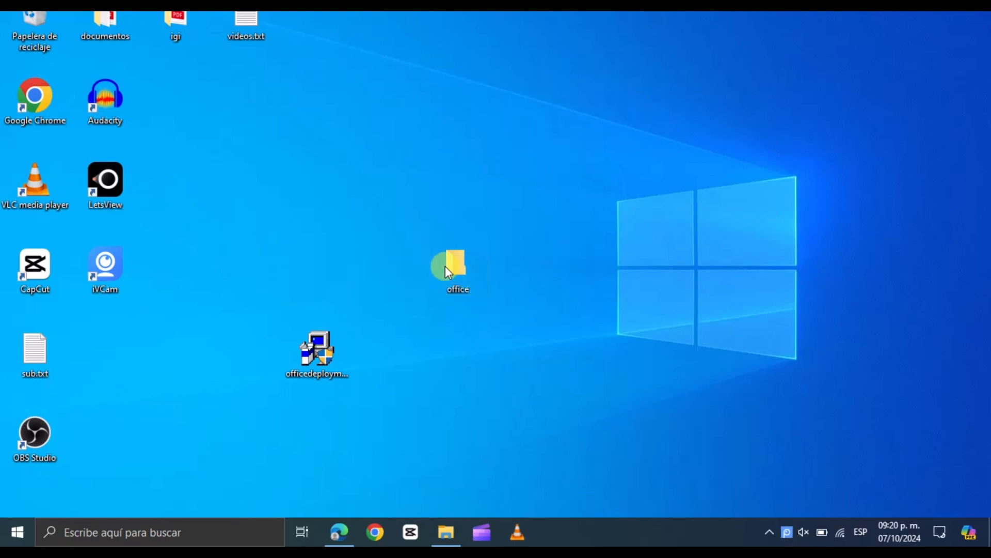
Run the Office Deployment Tool, accept its licence terms and extract its files into the office folder
{"action": "double_click", "coordinate": [321, 360]}
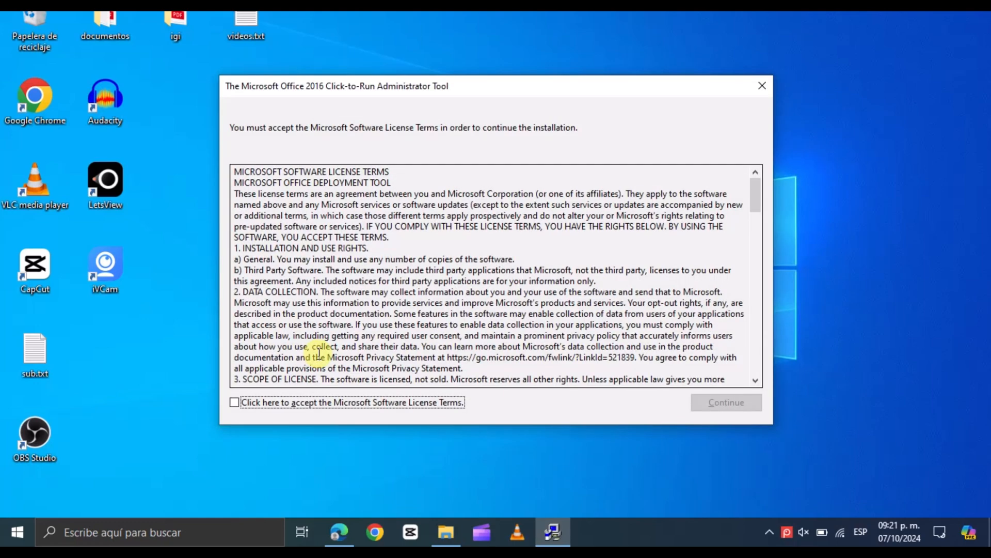
{"action": "left_click", "coordinate": [235, 403]}
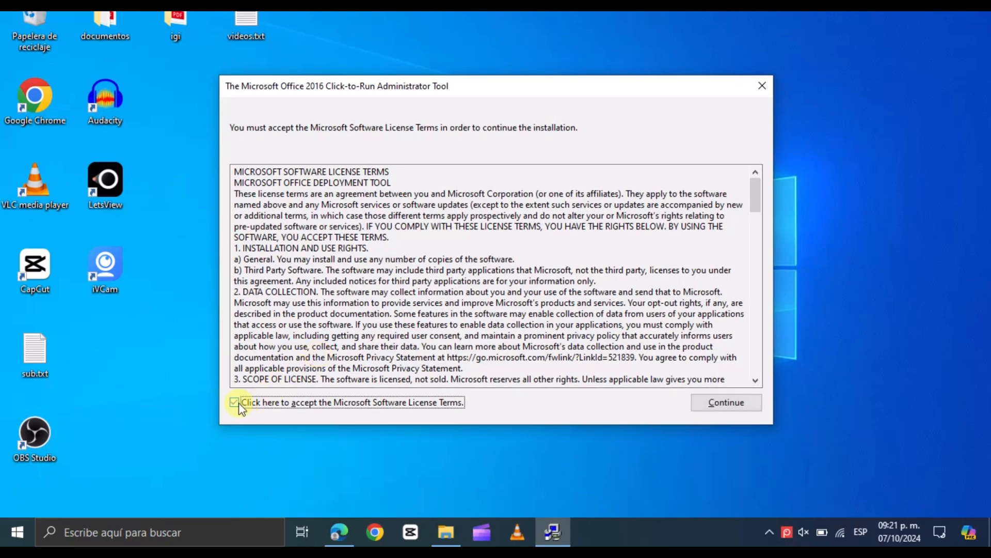
{"action": "left_click", "coordinate": [701, 406]}
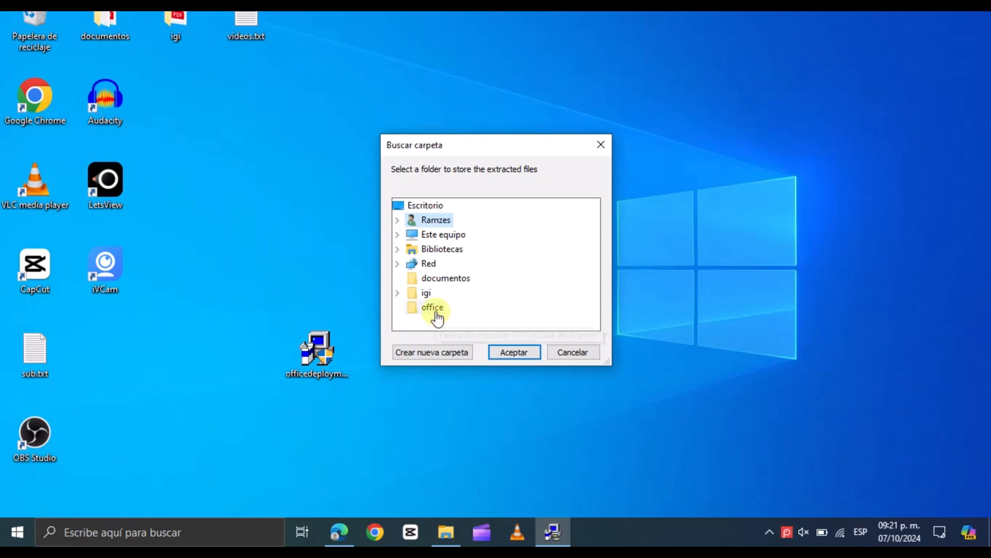
{"action": "left_click", "coordinate": [432, 307]}
{"action": "left_click", "coordinate": [522, 352]}
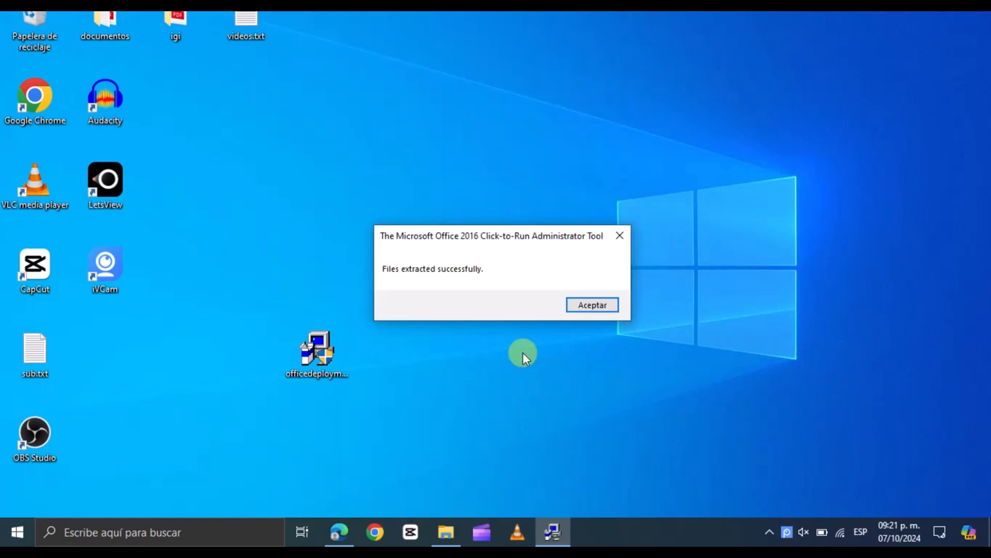
{"action": "left_click", "coordinate": [574, 308]}
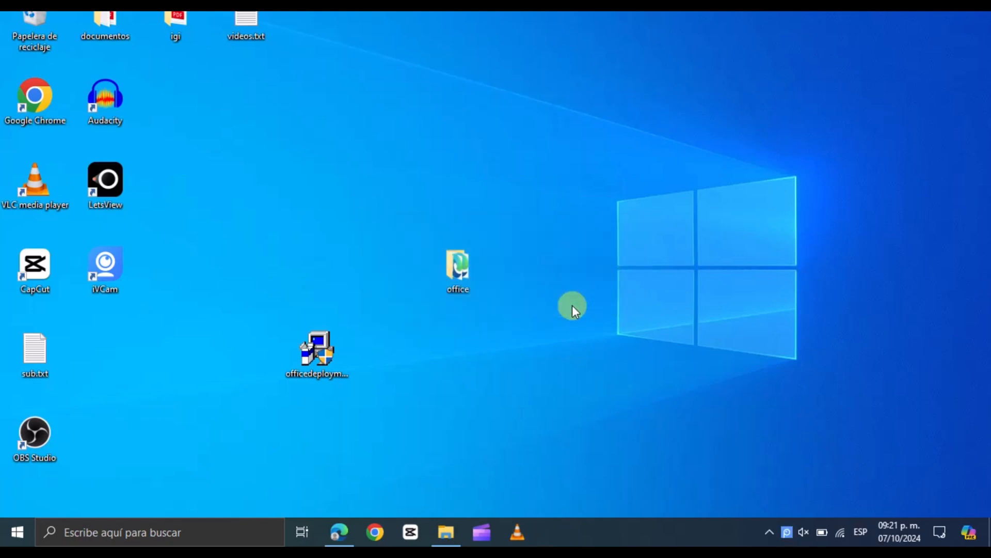
Open the office folder and delete the sample configuration-Office365-x64.xml file
{"action": "left_click", "coordinate": [470, 269]}
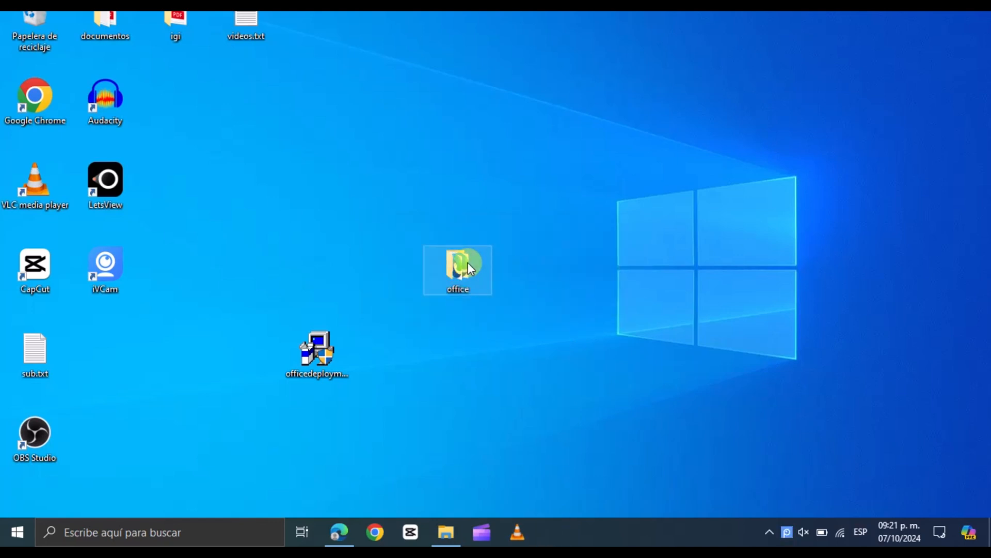
{"action": "double_click", "coordinate": [468, 263]}
{"action": "left_click", "coordinate": [262, 94]}
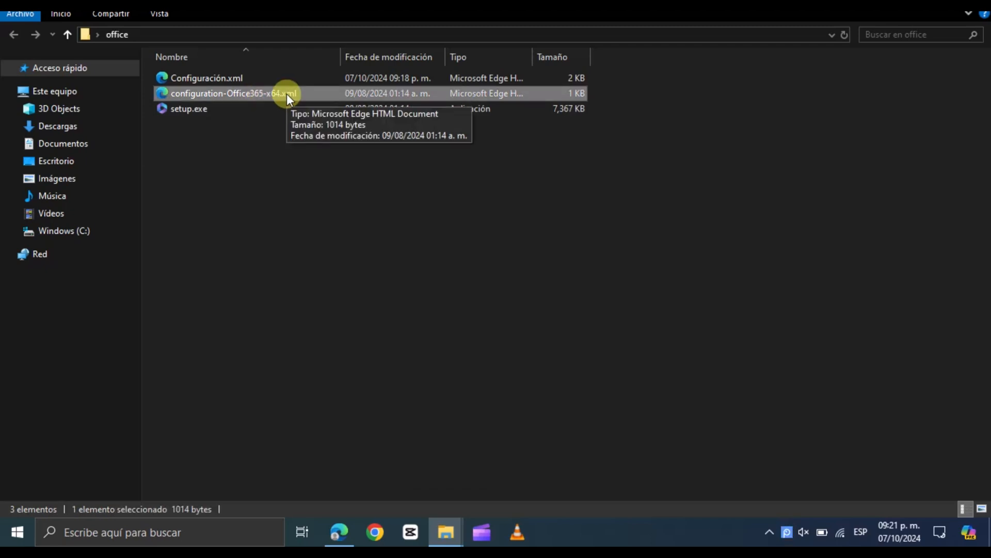
{"action": "key", "text": "Delete"}
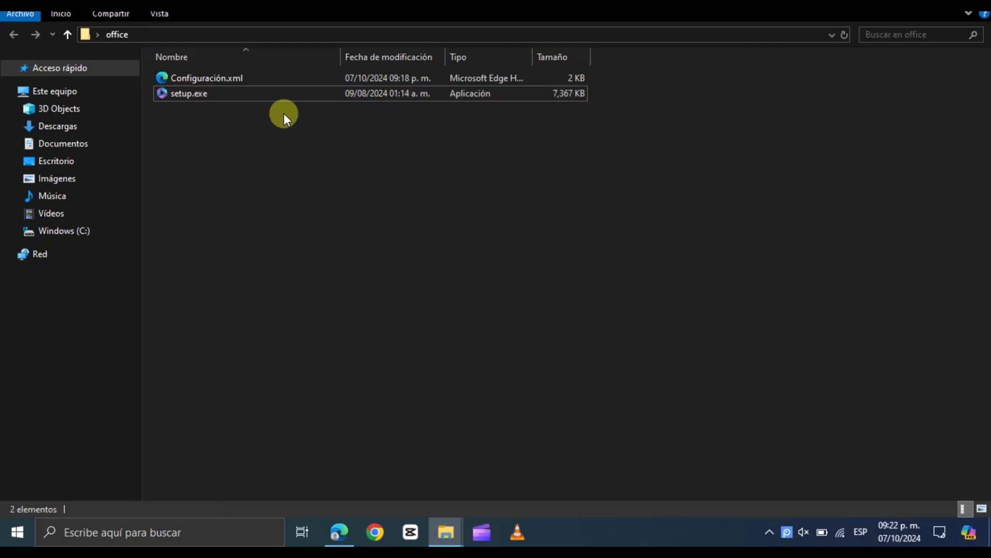
Copy the office folder's path, open Command Prompt and change directory to the office folder
{"action": "left_click", "coordinate": [244, 40]}
{"action": "key", "text": "ctrl+c"}
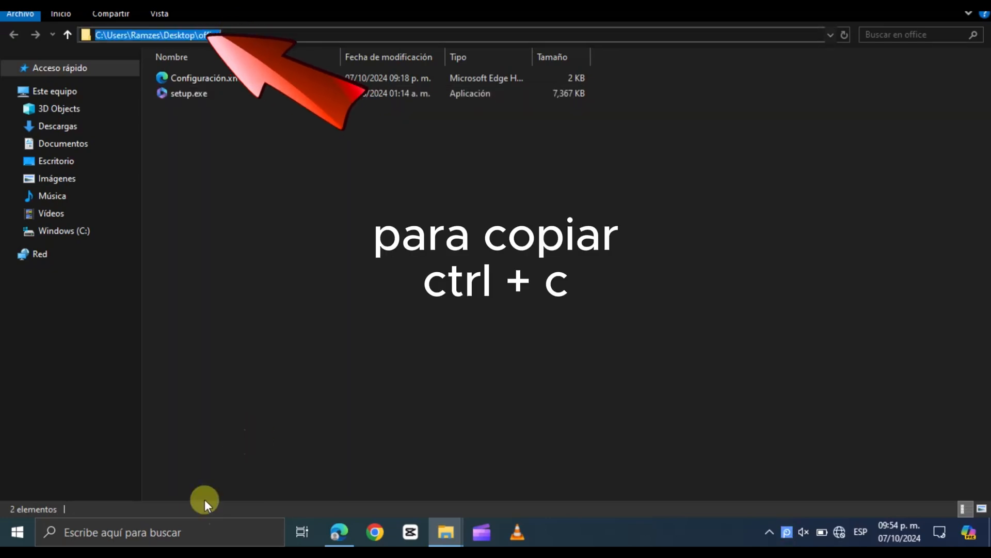
{"action": "left_click", "coordinate": [189, 532]}
{"action": "type", "text": "cmd"}
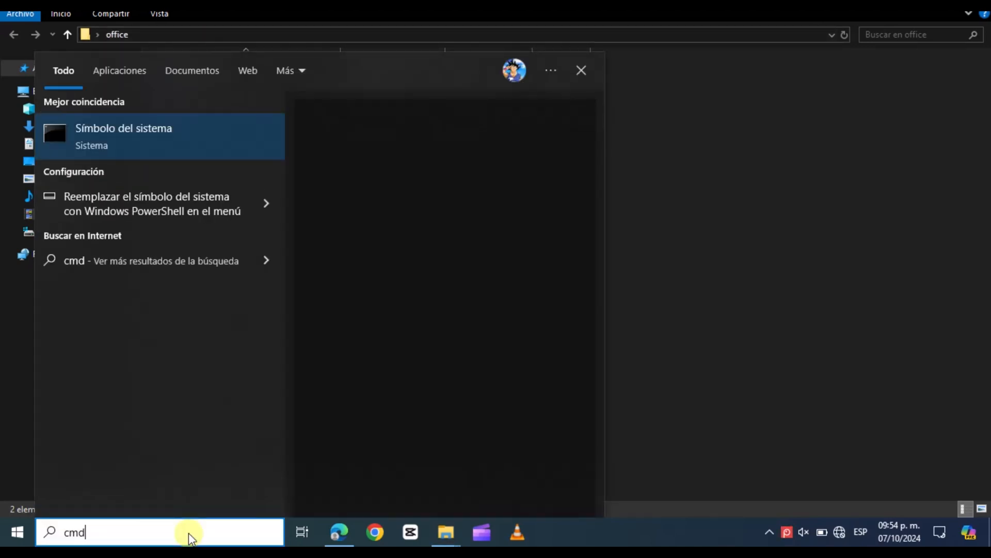
{"action": "left_click", "coordinate": [340, 249]}
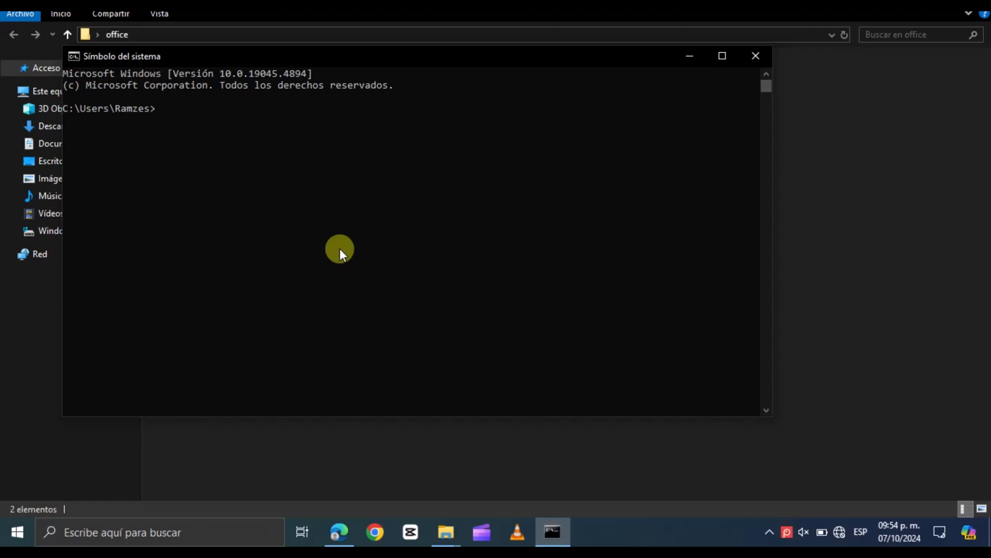
{"action": "type", "text": "cd"}
{"action": "key", "text": "ctrl+v"}
{"action": "key", "text": "Return"}
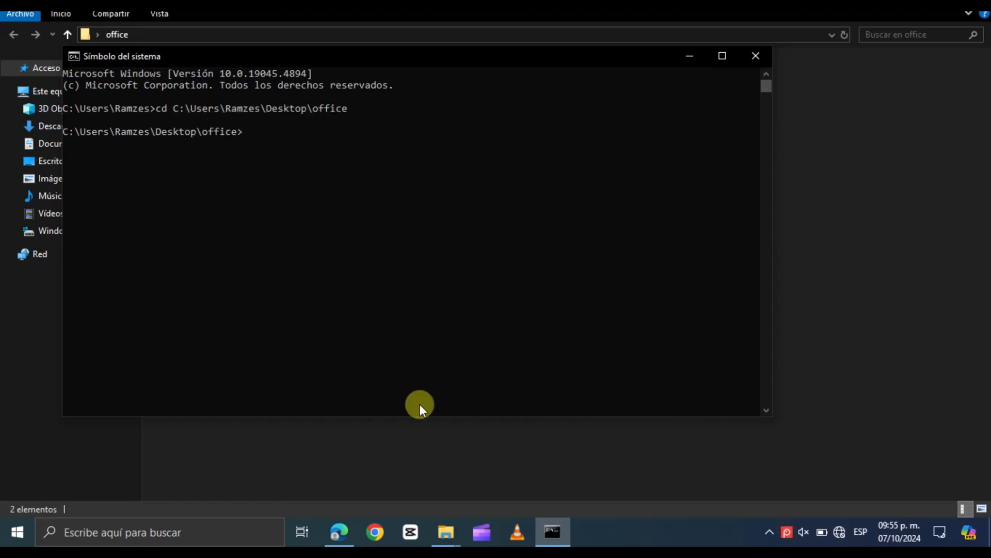
Copy the setup /configure configuration.xml command from the Office LTSC 2021 deployment documentation page in Edge
{"action": "left_click", "coordinate": [347, 528]}
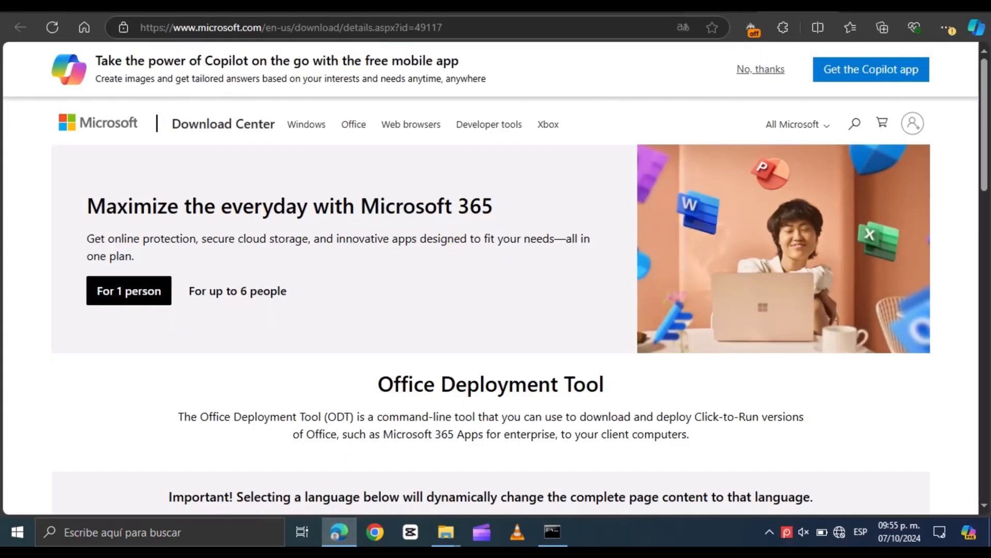
{"action": "left_click", "coordinate": [723, 6]}
{"action": "scroll", "coordinate": [959, 158], "scroll_direction": "down", "scroll_amount": 20}
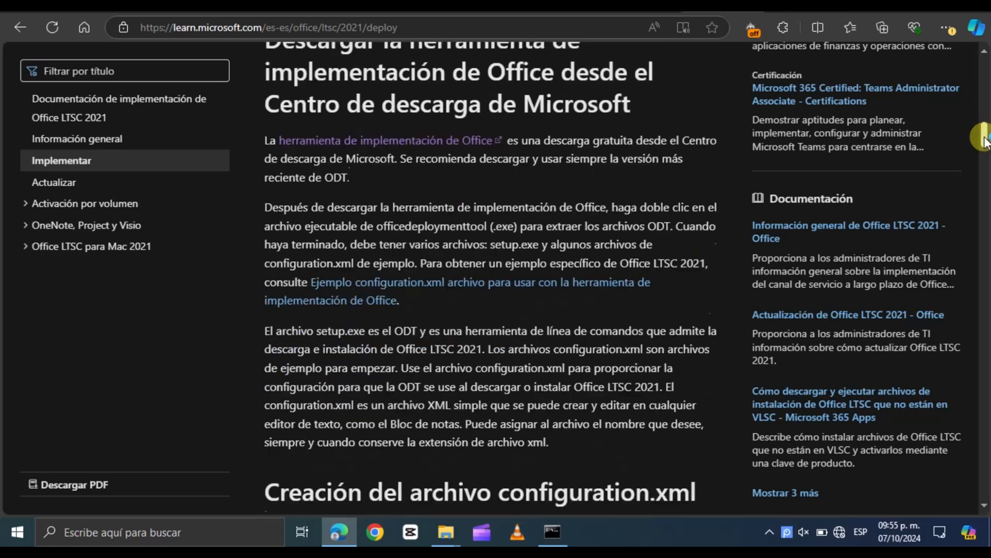
{"action": "scroll", "coordinate": [955, 337], "scroll_direction": "down", "scroll_amount": 15}
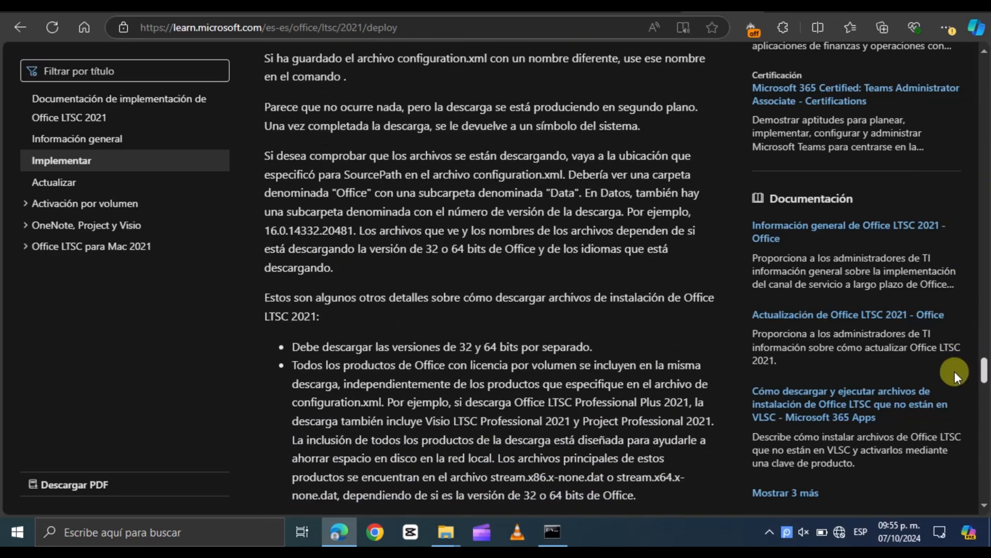
{"action": "scroll", "coordinate": [953, 395], "scroll_direction": "up", "scroll_amount": 1}
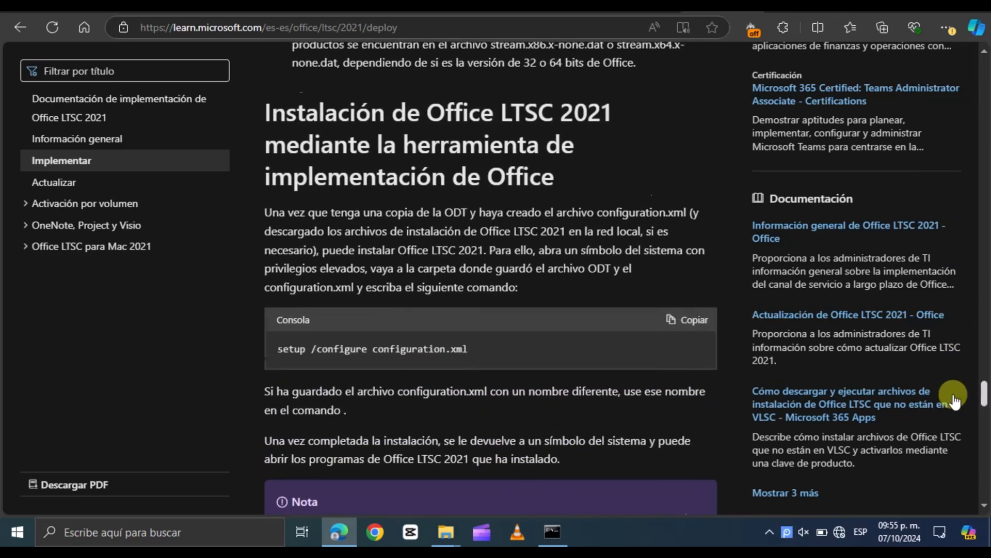
{"action": "left_click", "coordinate": [319, 353]}
{"action": "left_click_drag", "start_coordinate": [319, 353], "coordinate": [289, 349]}
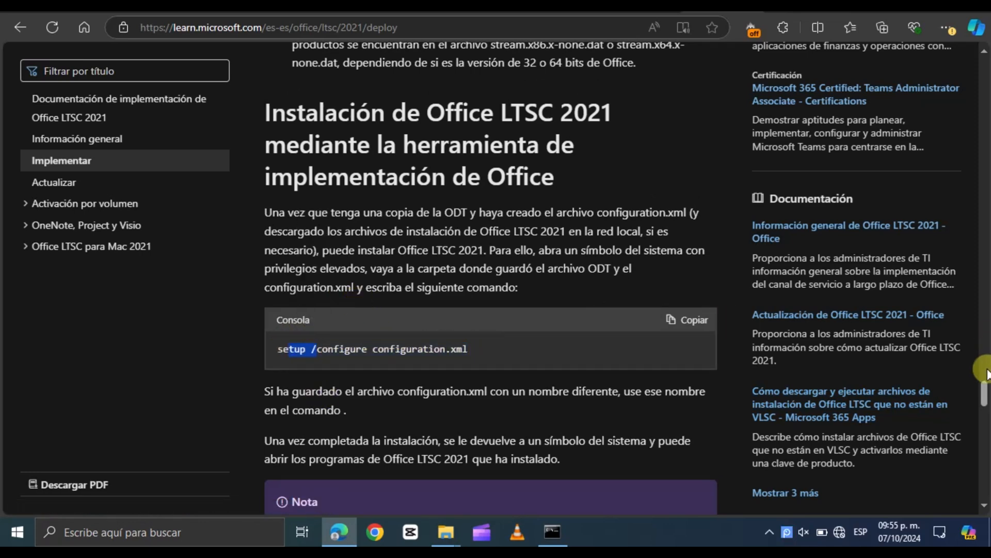
{"action": "left_click_drag", "start_coordinate": [983, 389], "coordinate": [984, 352]}
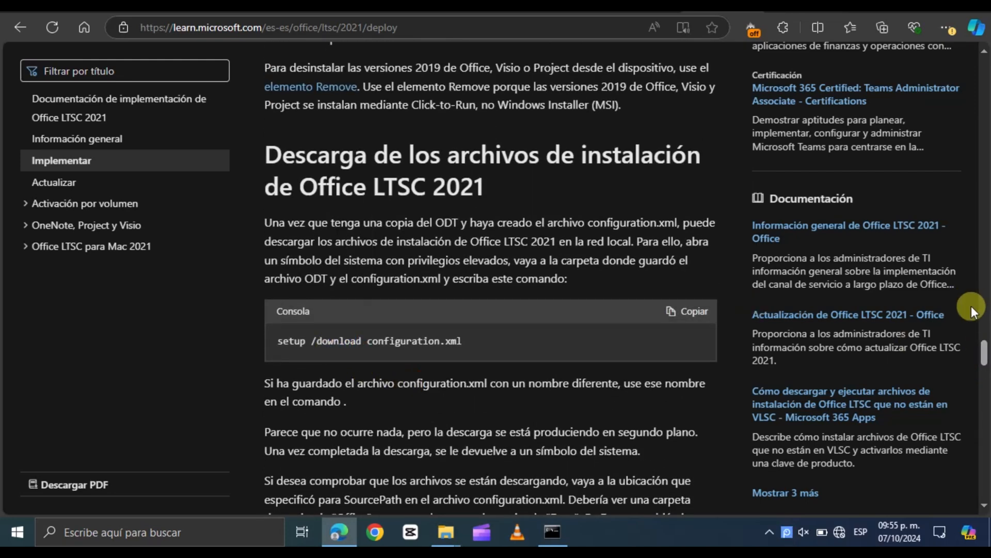
{"action": "left_click_drag", "start_coordinate": [982, 353], "coordinate": [985, 406]}
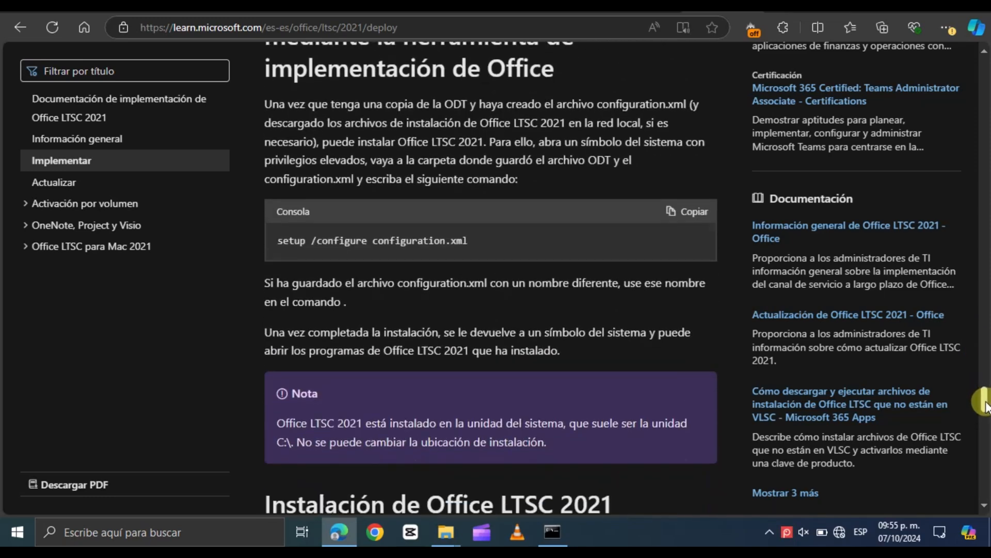
{"action": "left_click", "coordinate": [689, 211]}
Run setup /configure configuration.xml in the office folder and close the installer's error dialog
{"action": "left_click", "coordinate": [554, 531]}
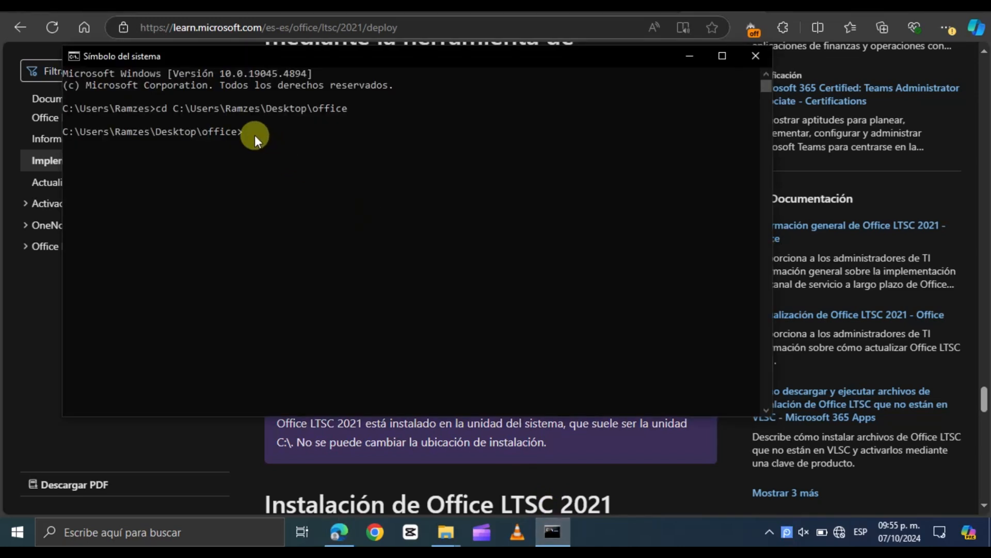
{"action": "type", "text": "setup /configure configuration.xml"}
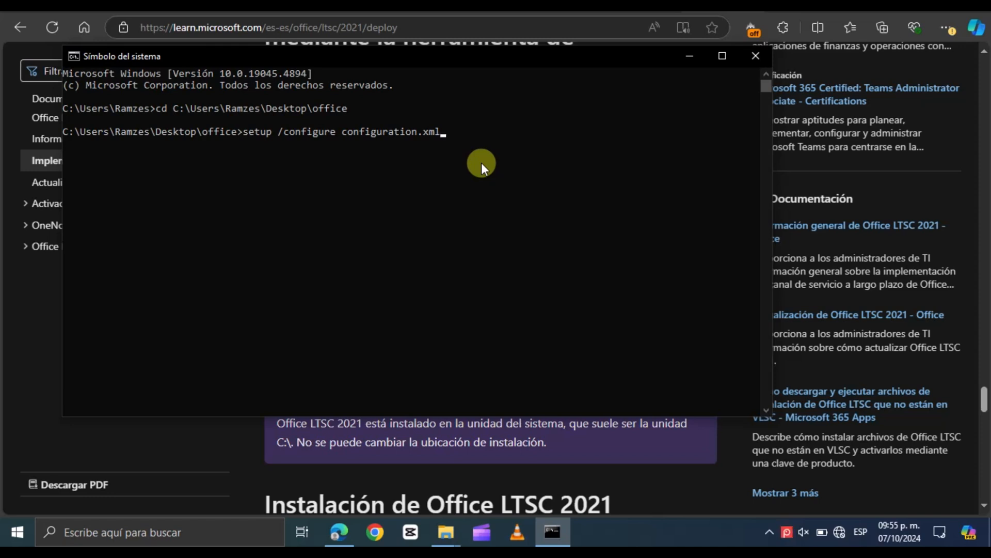
{"action": "key", "text": "Return"}
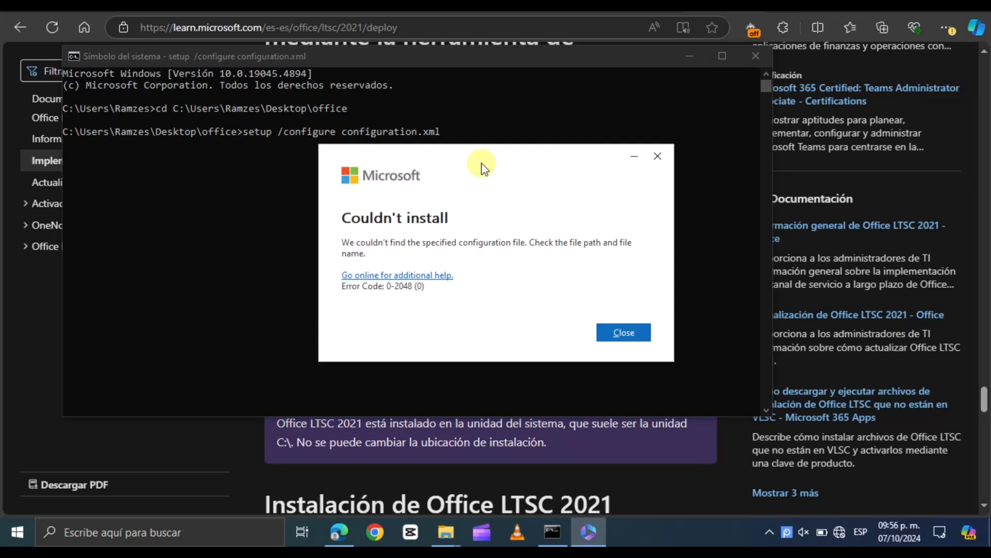
{"action": "left_click", "coordinate": [638, 333]}
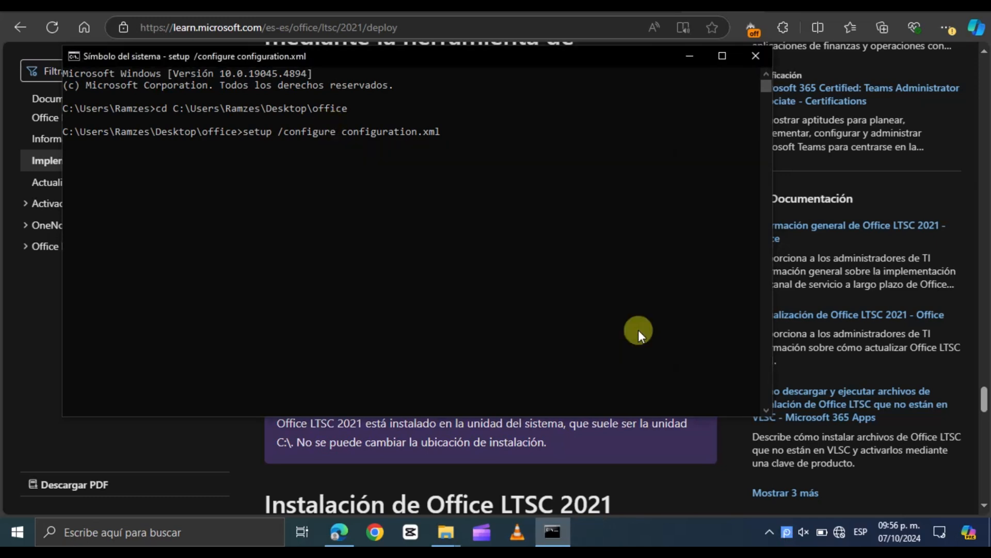
Recall the last setup command and capitalise the configuration file name to Configuration.xml
{"action": "key", "text": "Up"}
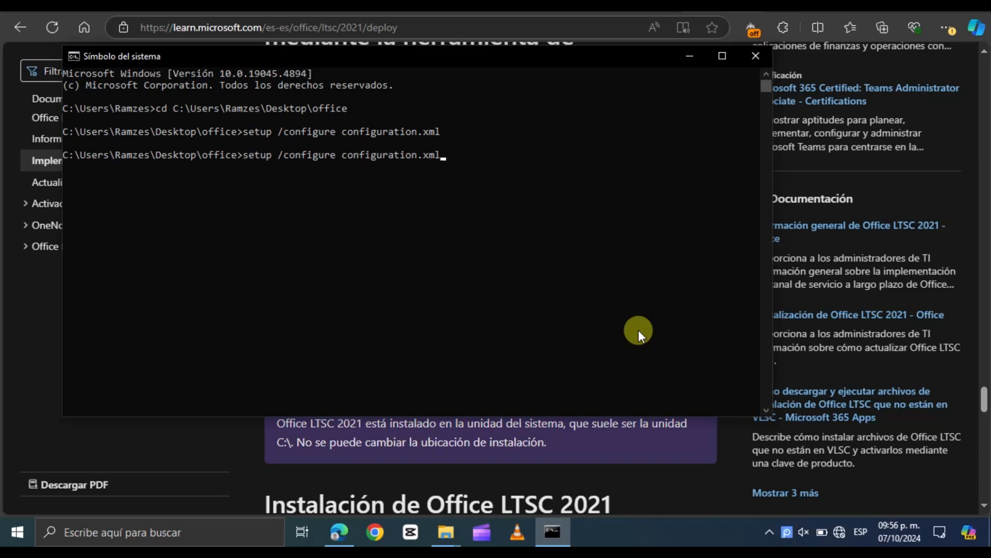
{"action": "key", "text": "BackSpace"}
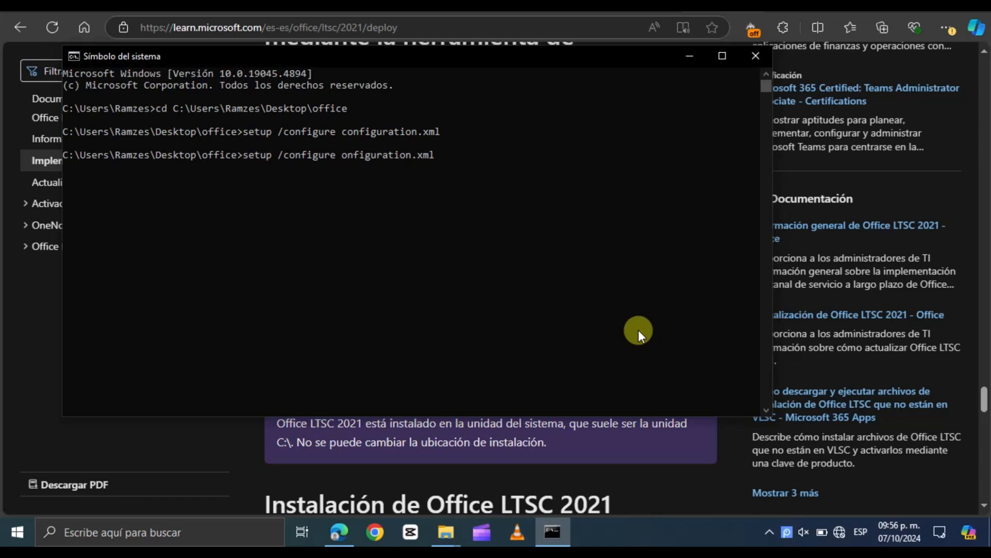
{"action": "type", "text": "C"}
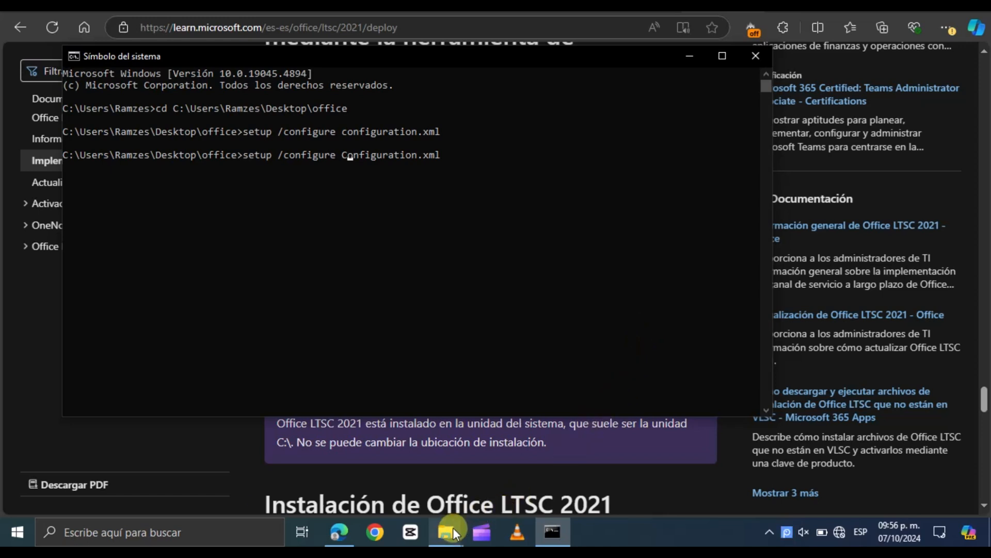
Check the configuration file's name in the office folder, correct the command to Configuración.xml and run it
{"action": "mouse_move", "coordinate": [454, 528]}
{"action": "left_click", "coordinate": [512, 465]}
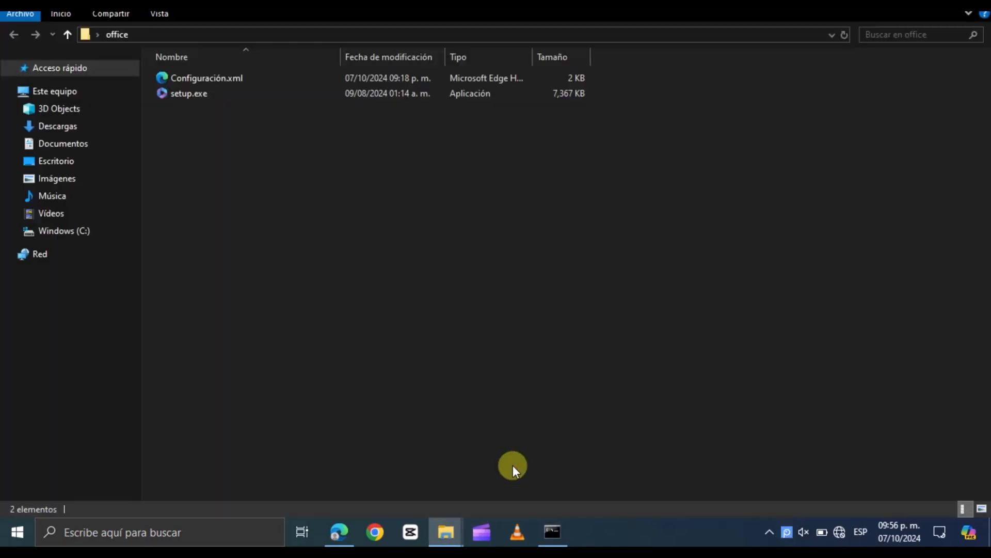
{"action": "left_click", "coordinate": [220, 80]}
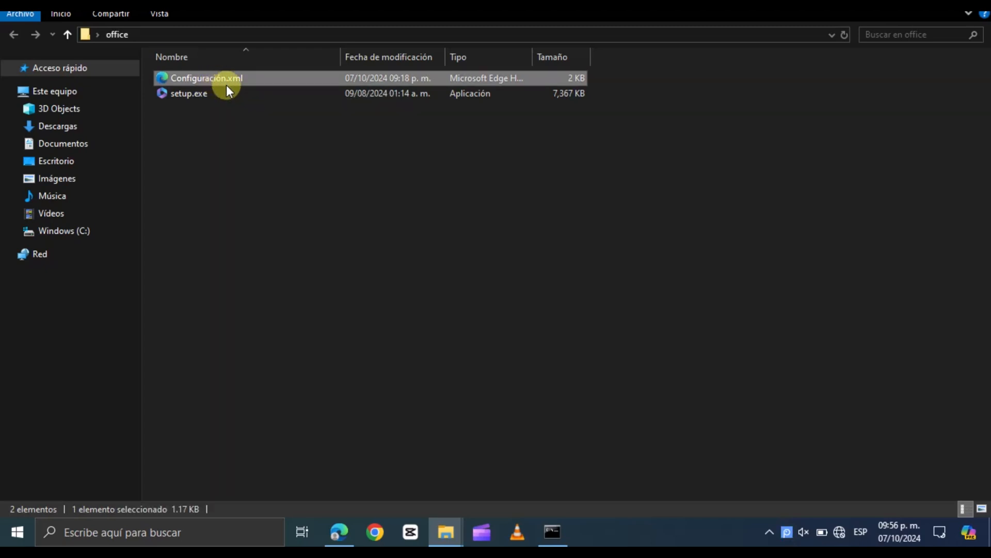
{"action": "left_click", "coordinate": [553, 532]}
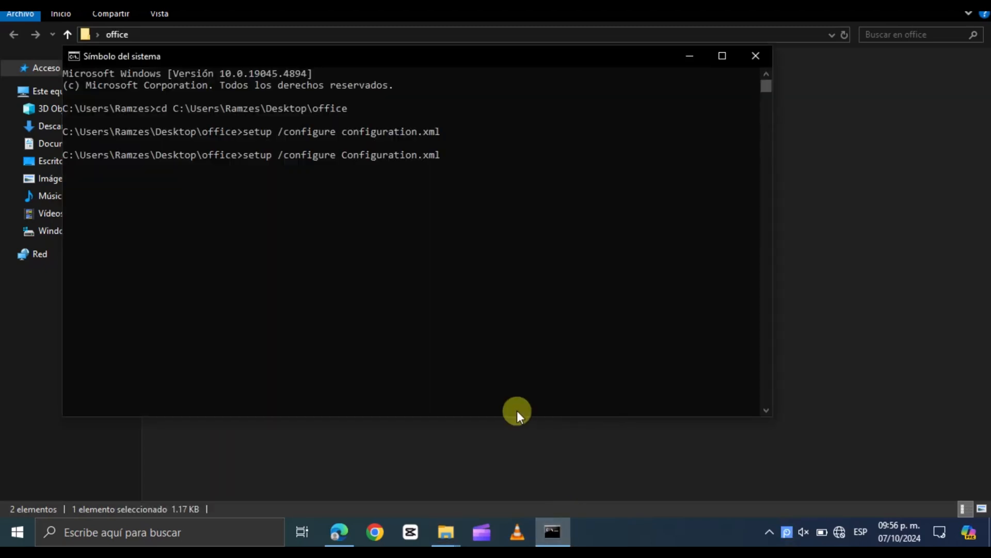
{"action": "key", "text": "Left"}
{"action": "key", "text": "Left"}
{"action": "key", "text": "Left"}
{"action": "key", "text": "Left"}
{"action": "key", "text": "BackSpace"}
{"action": "key", "text": "BackSpace"}
{"action": "key", "text": "BackSpace"}
{"action": "key", "text": "BackSpace"}
{"action": "type", "text": "ión"}
{"action": "key", "text": "End"}
{"action": "key", "text": "Return"}
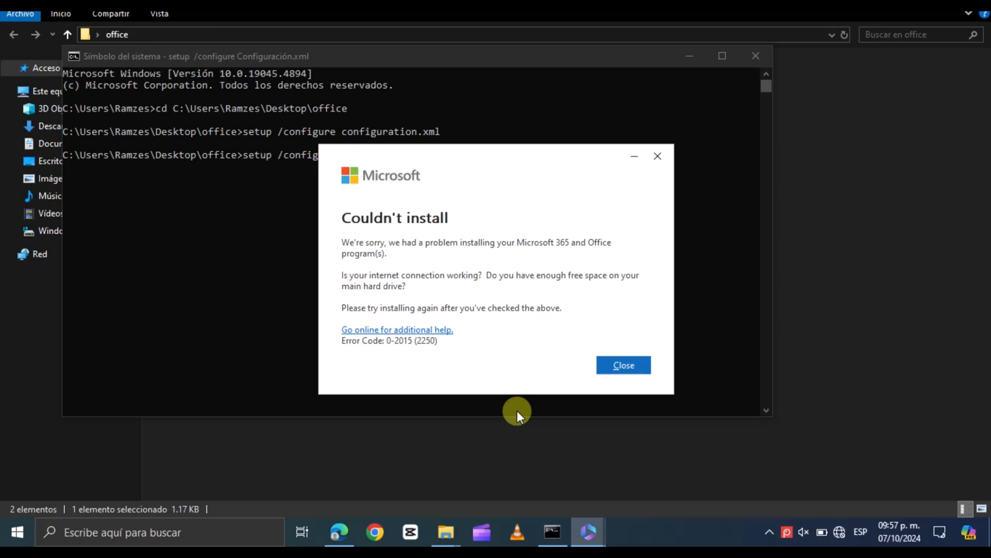
Connect to the Wi-Fi network and dismiss the installation error dialog
{"action": "left_click", "coordinate": [840, 531]}
{"action": "left_click", "coordinate": [800, 127]}
{"action": "left_click", "coordinate": [930, 185]}
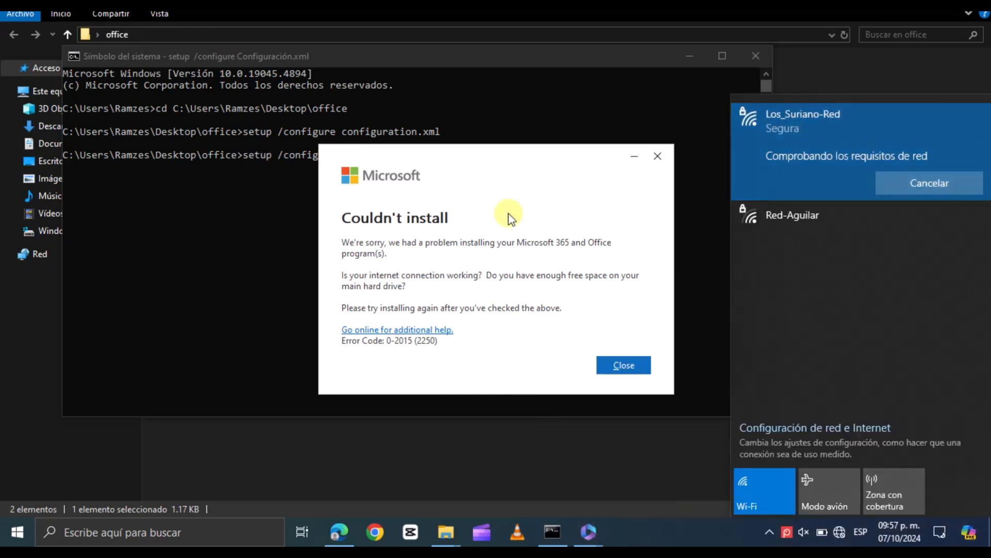
{"action": "left_click", "coordinate": [624, 364]}
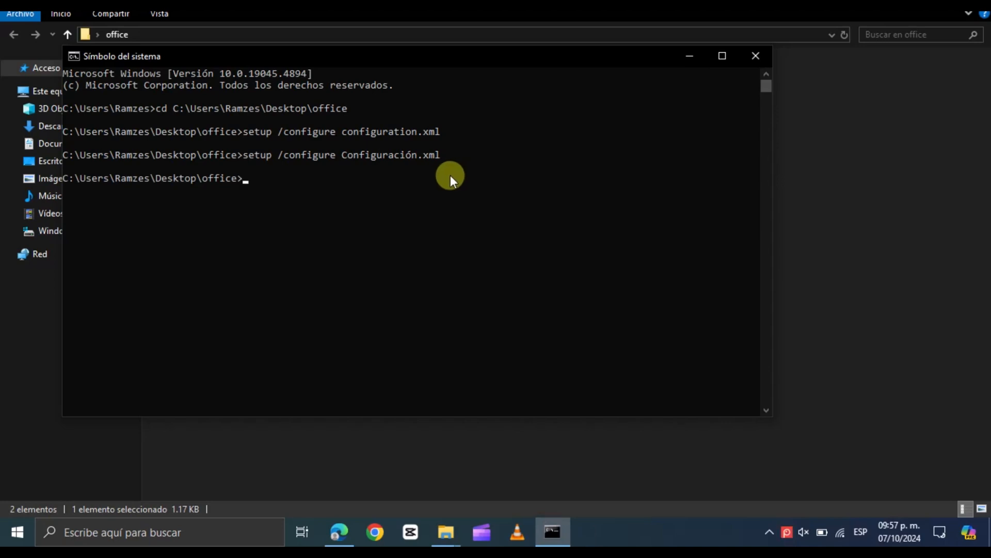
Rerun setup /configure Configuración.xml to install Office and close the installer once it finishes
{"action": "key", "text": "Up"}
{"action": "key", "text": "Return"}
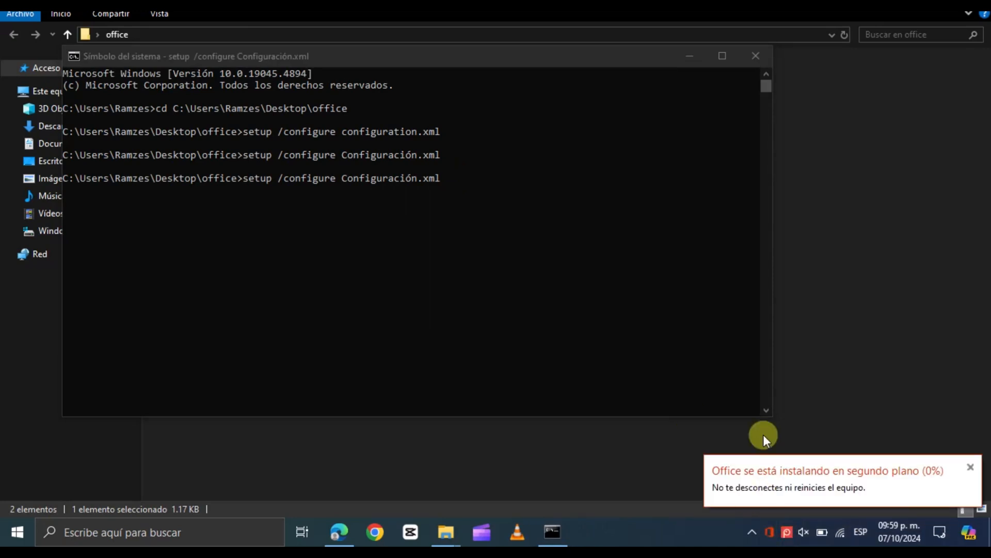
{"action": "left_click", "coordinate": [909, 4]}
{"action": "left_click", "coordinate": [690, 56]}
{"action": "left_click", "coordinate": [766, 529]}
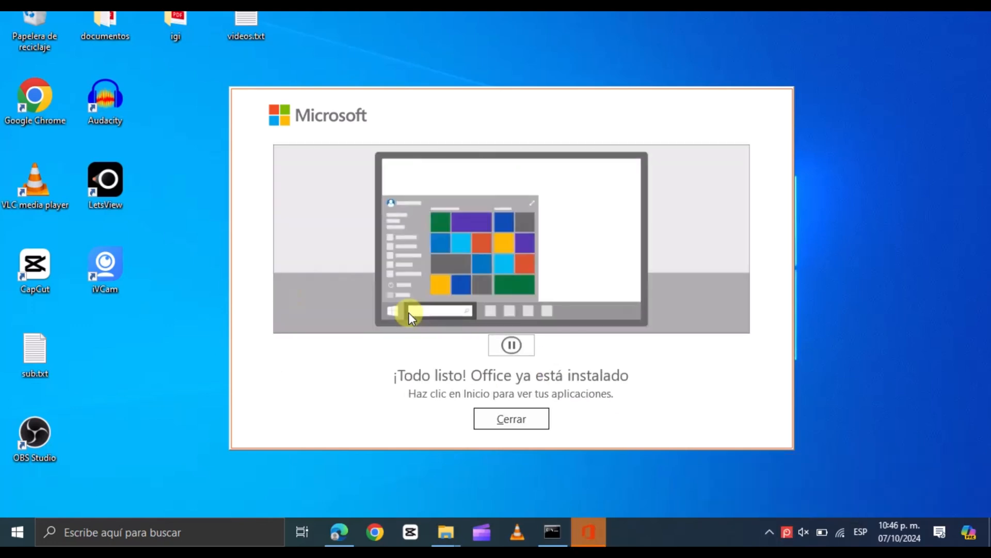
{"action": "left_click", "coordinate": [511, 418]}
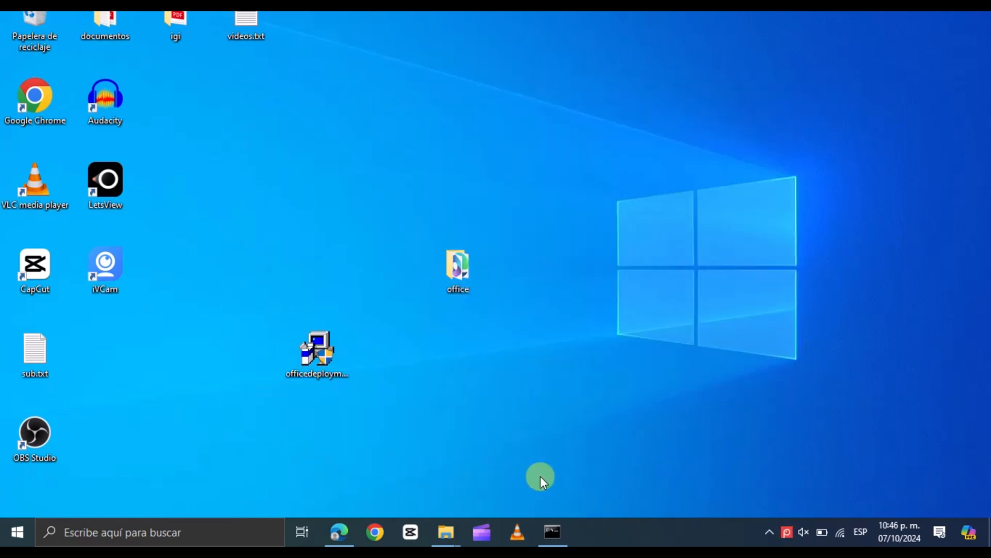
Open Word from the Start menu and accept the Office LTSC Professional Plus 2021 licence agreement
{"action": "left_click", "coordinate": [17, 531]}
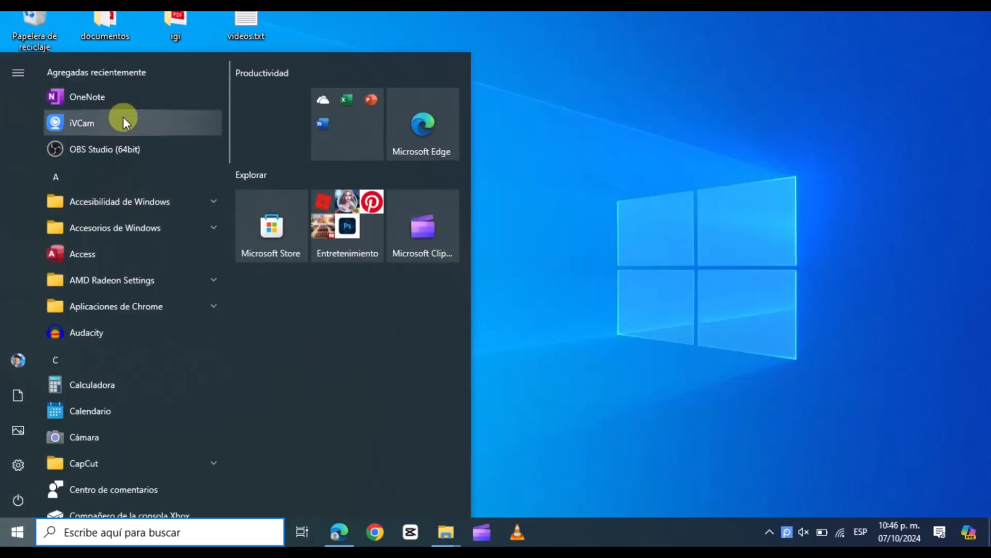
{"action": "left_click_drag", "start_coordinate": [227, 143], "coordinate": [212, 475]}
{"action": "left_click", "coordinate": [132, 455]}
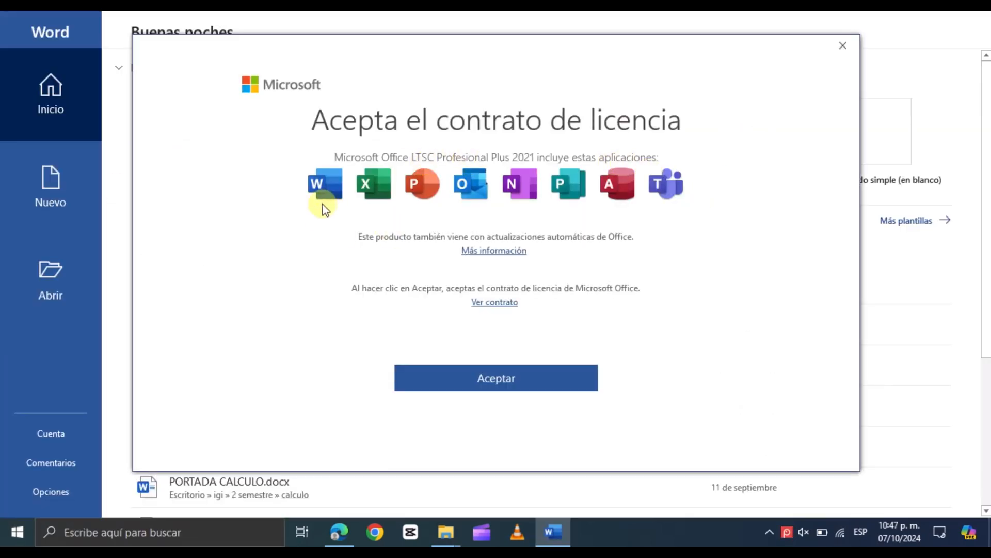
{"action": "left_click", "coordinate": [471, 377]}
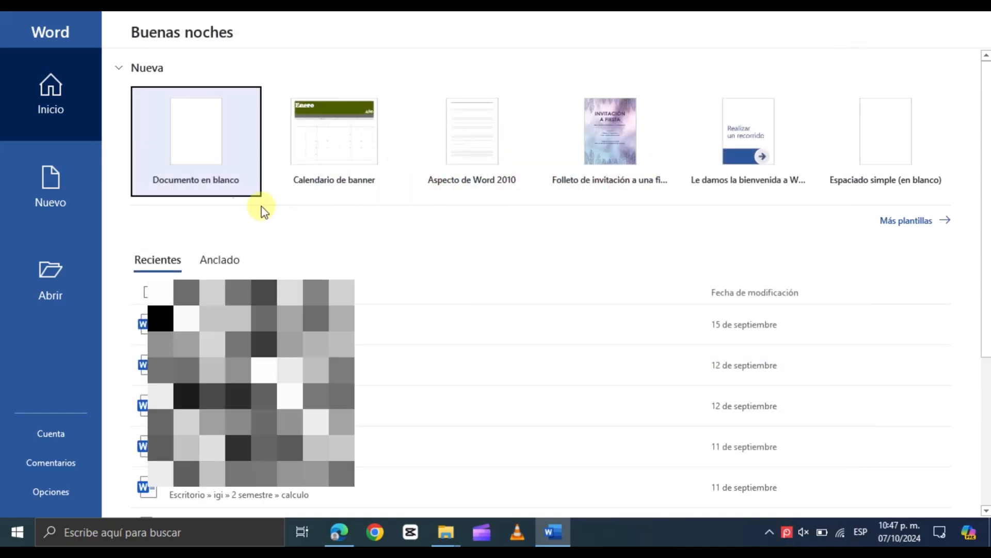
Create a blank document and type the test text bkjlnjñkjñolk
{"action": "left_click", "coordinate": [192, 156]}
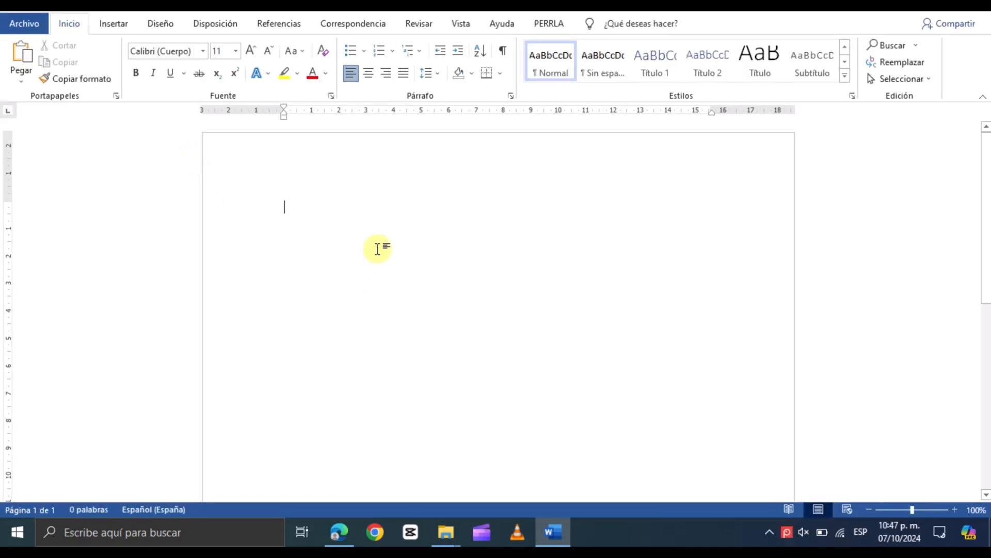
{"action": "type", "text": "bkjlnjñkjñolk"}
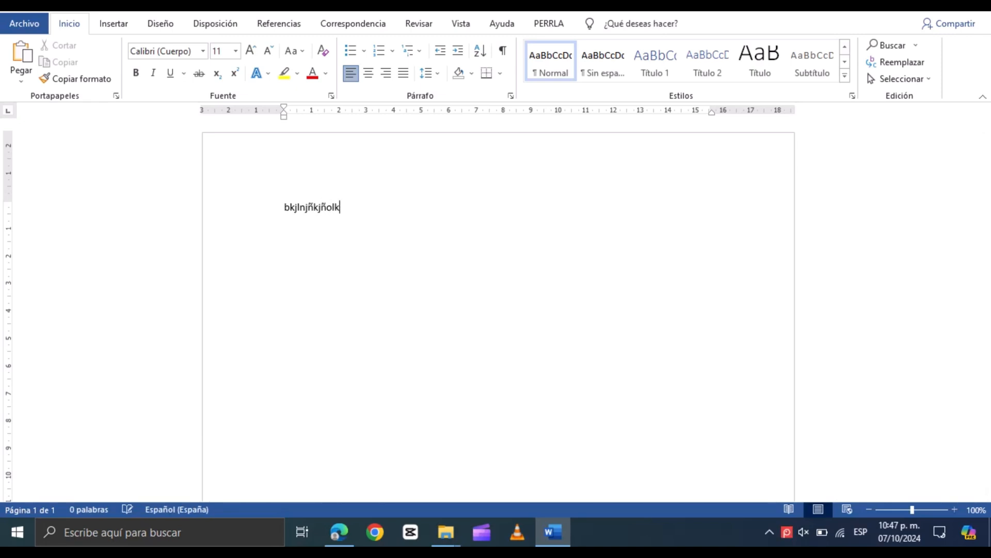
Open the Account page from the File backstage
{"action": "left_click", "coordinate": [24, 23]}
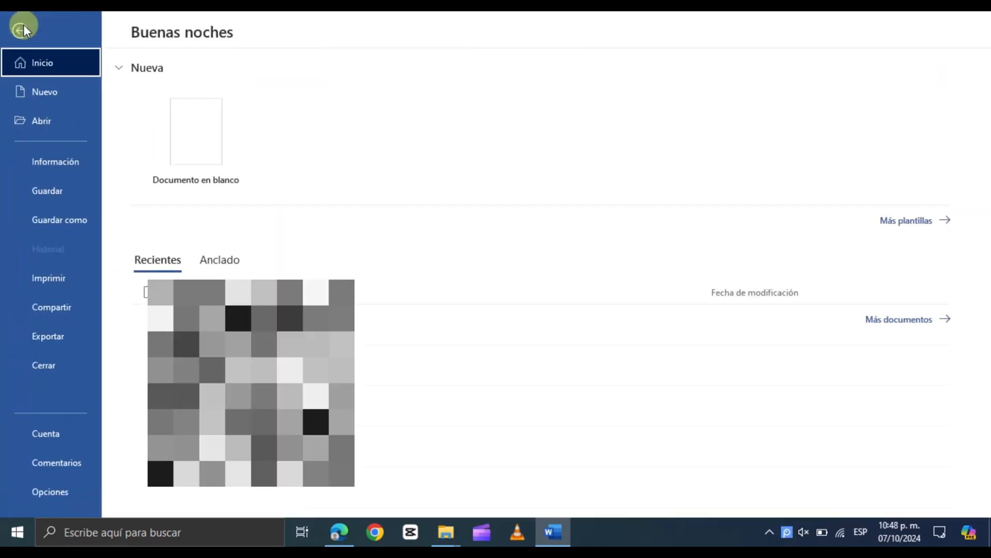
{"action": "left_click", "coordinate": [48, 436]}
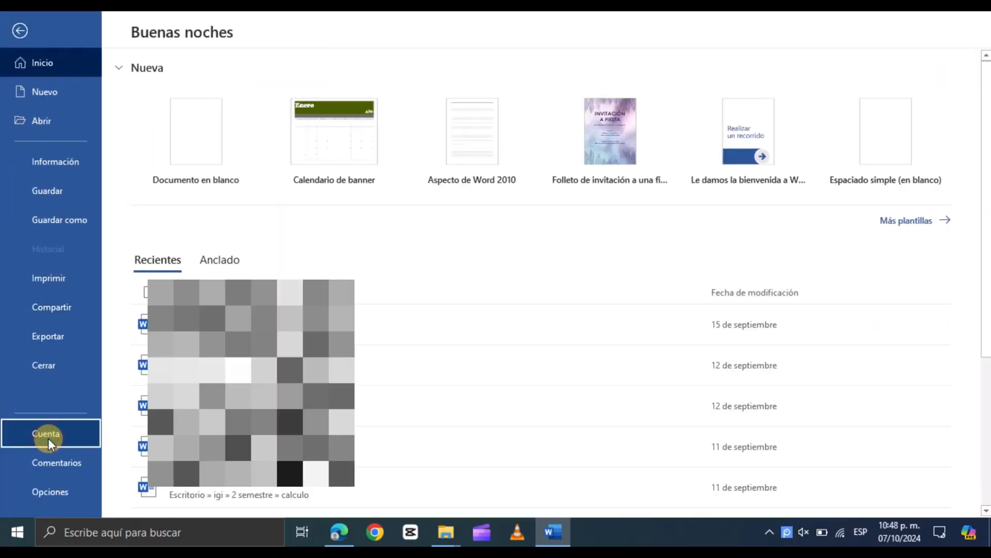